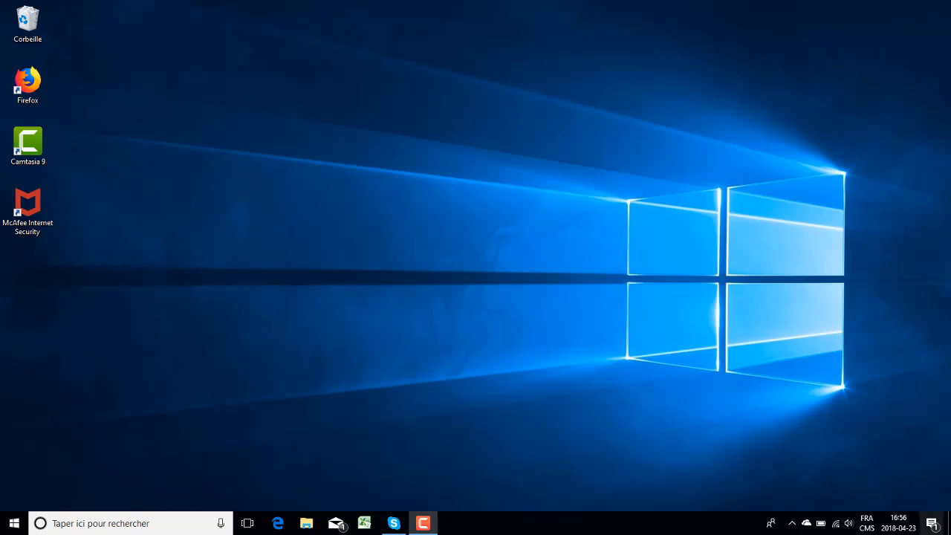
Open the workbook SECTION 1 - CHIFFRES D'AFFAIRES REQUIS2 from the LENOVO (D:) drive in Excel.
{"action": "left_click", "coordinate": [363, 523]}
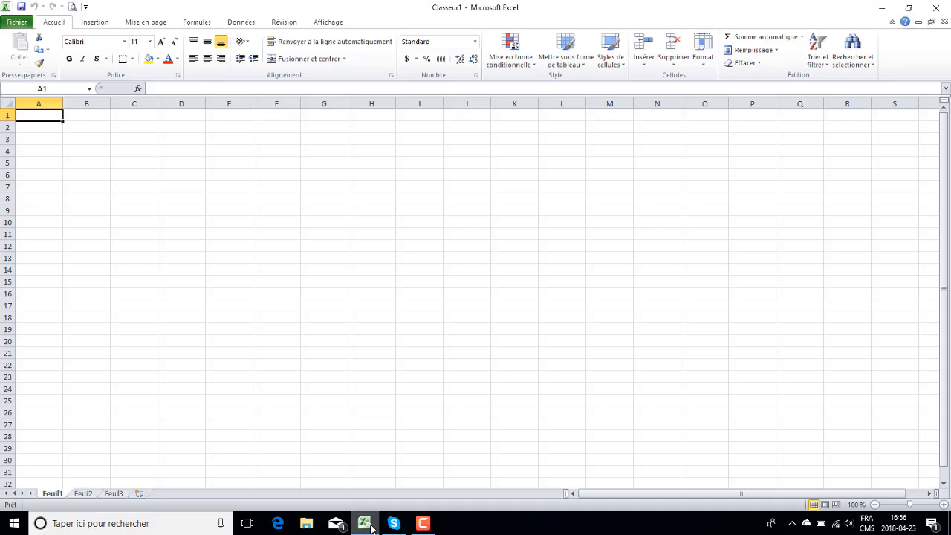
{"action": "left_click", "coordinate": [18, 23]}
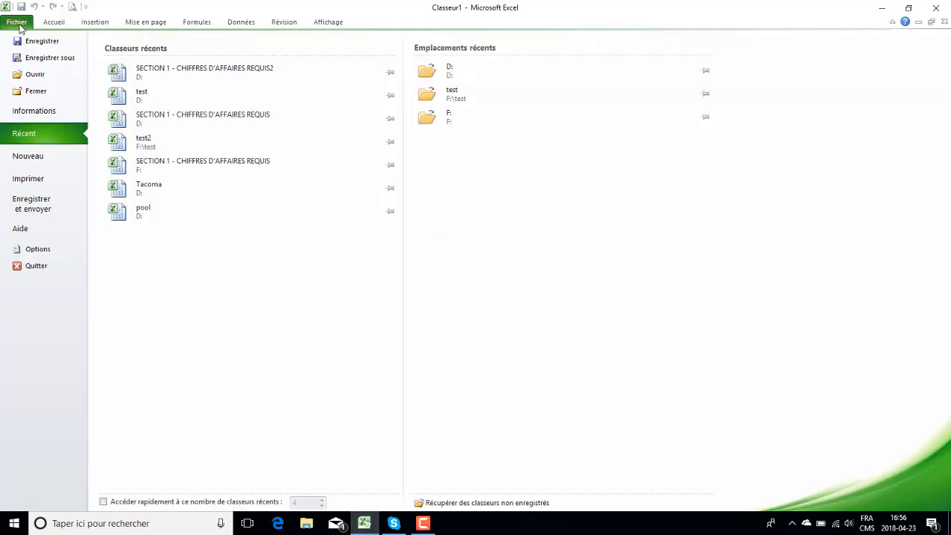
{"action": "left_click", "coordinate": [33, 75]}
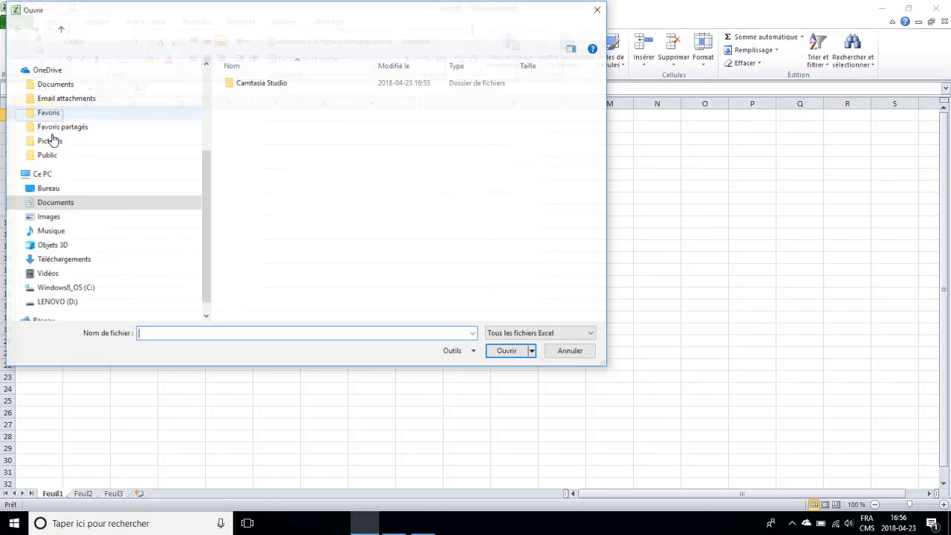
{"action": "left_click", "coordinate": [47, 301]}
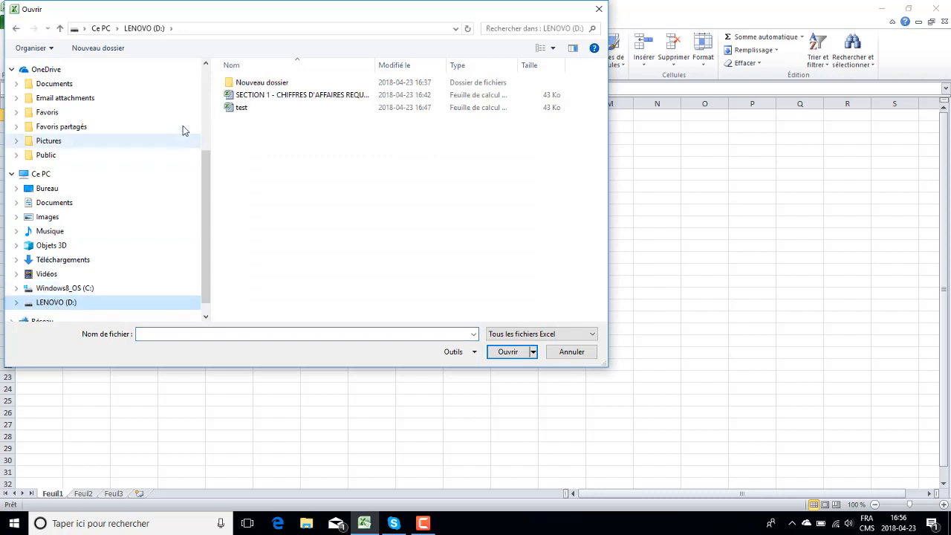
{"action": "left_click", "coordinate": [256, 98]}
{"action": "double_click", "coordinate": [256, 97]}
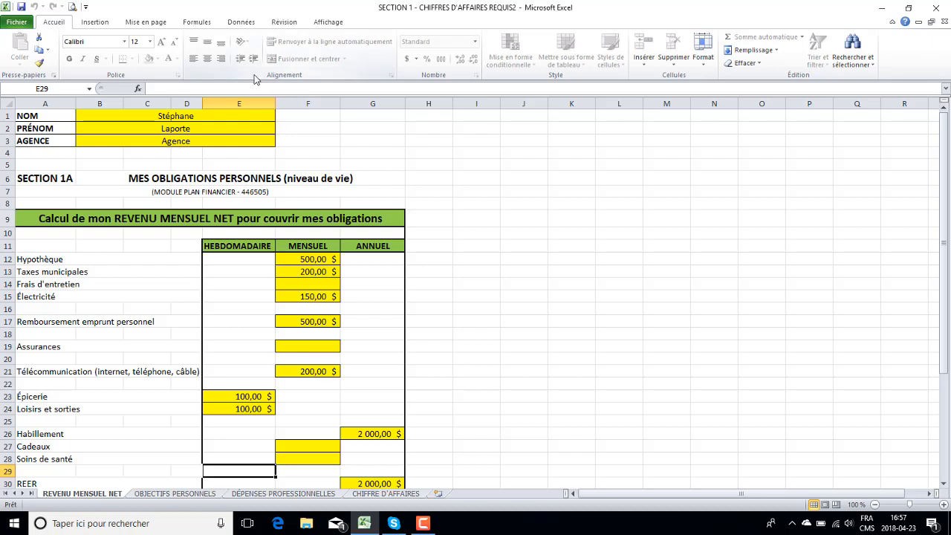
Save a copy of the workbook on the LENOVO (D:) drive as test, replacing the existing file of that name.
{"action": "left_click", "coordinate": [14, 22]}
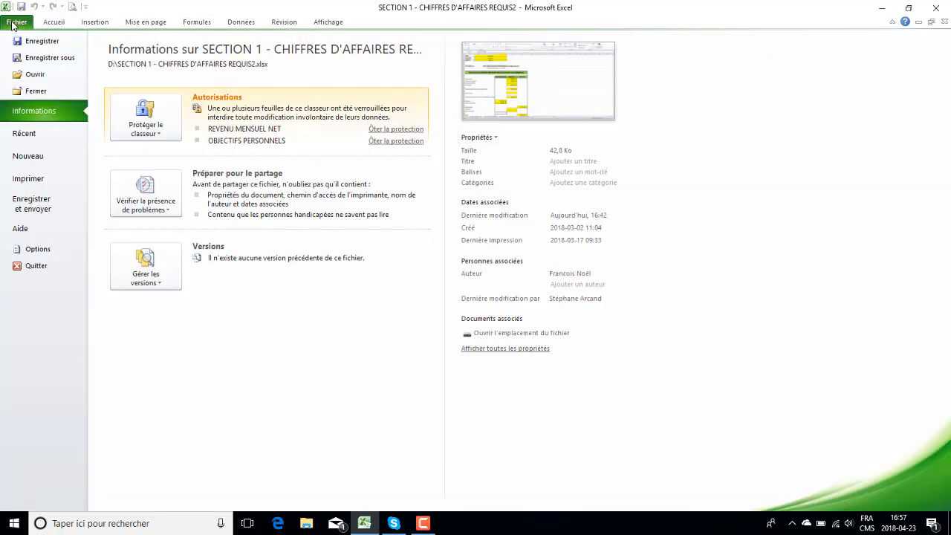
{"action": "left_click", "coordinate": [42, 59]}
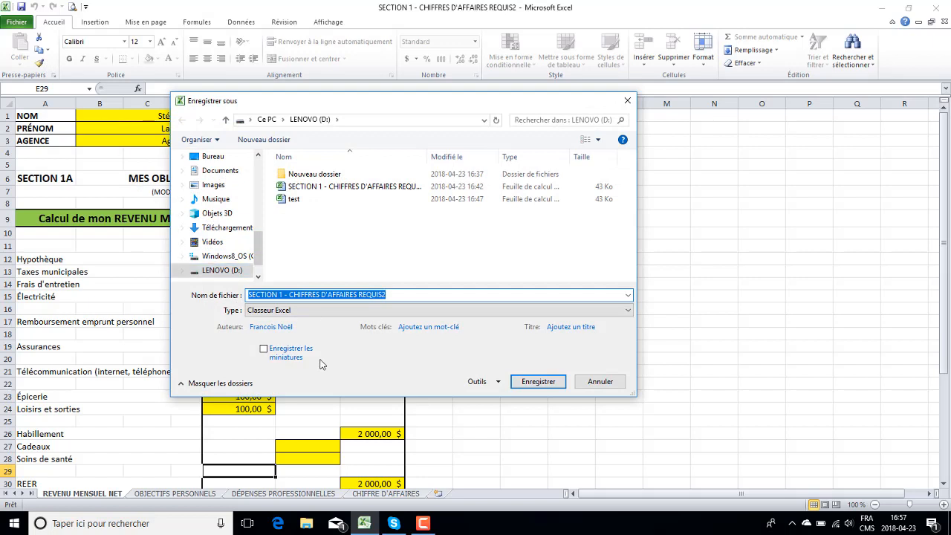
{"action": "type", "text": "t"}
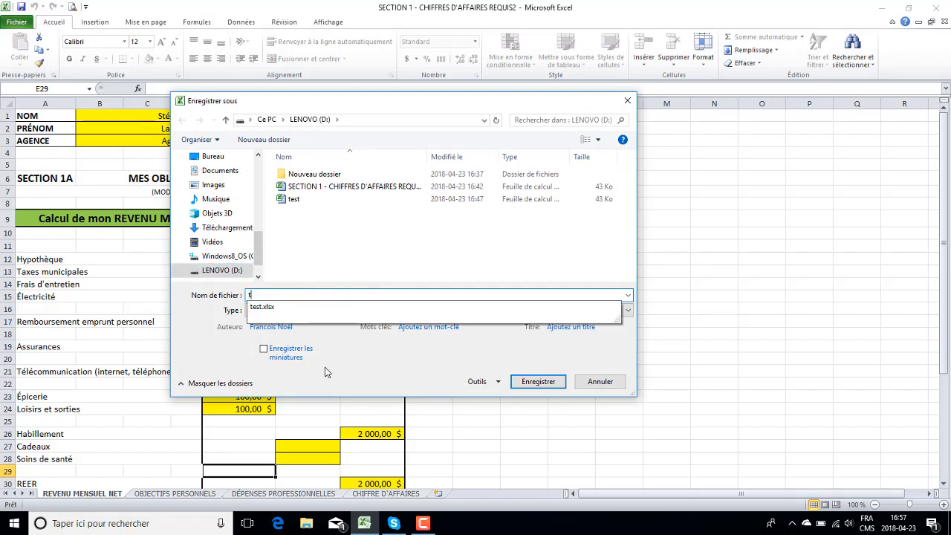
{"action": "type", "text": "est"}
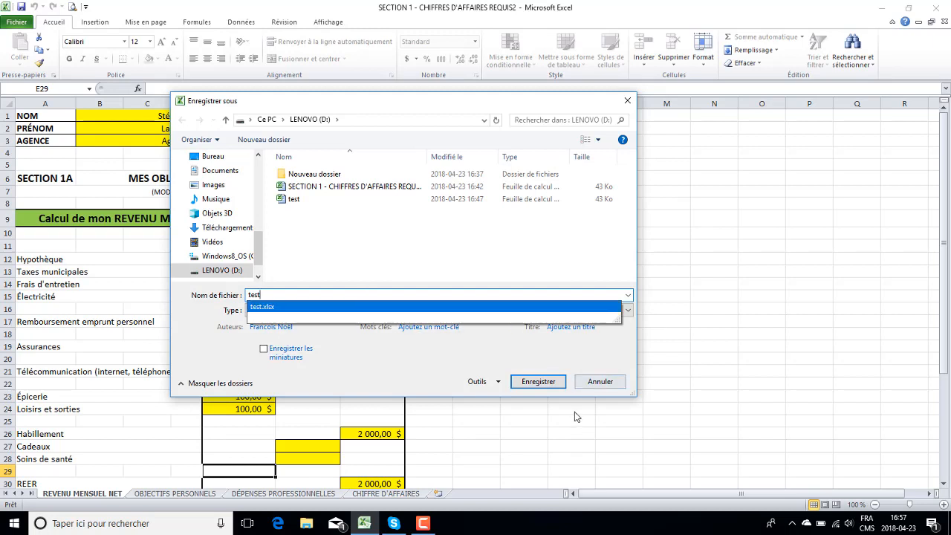
{"action": "left_click", "coordinate": [536, 382]}
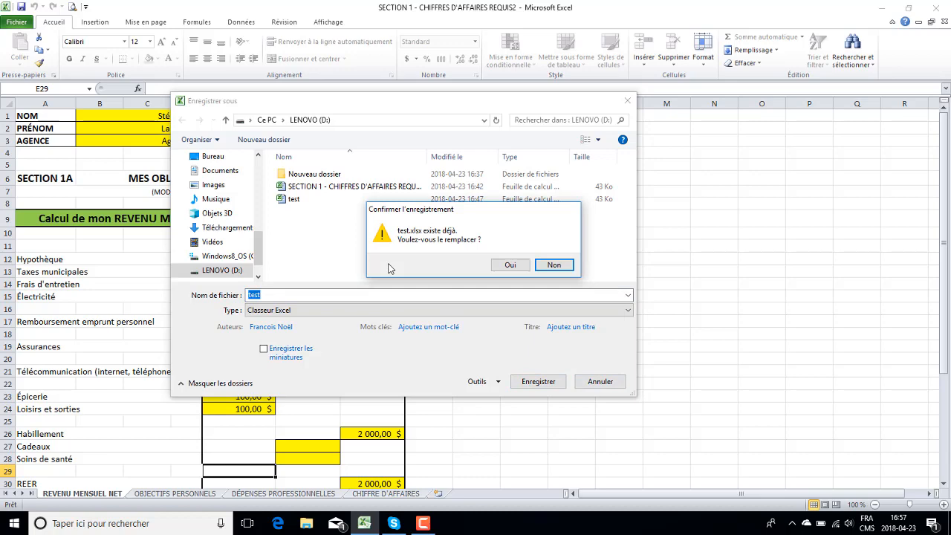
{"action": "left_click", "coordinate": [509, 266]}
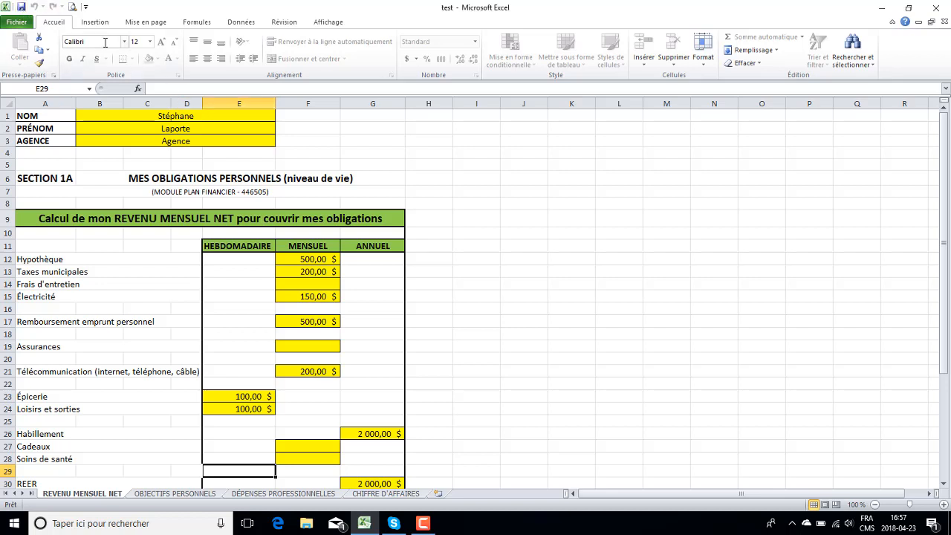
Remove the sheet protection from the REVENU MENSUEL NET and OBJECTIFS PERSONNELS worksheets.
{"action": "left_click", "coordinate": [285, 23]}
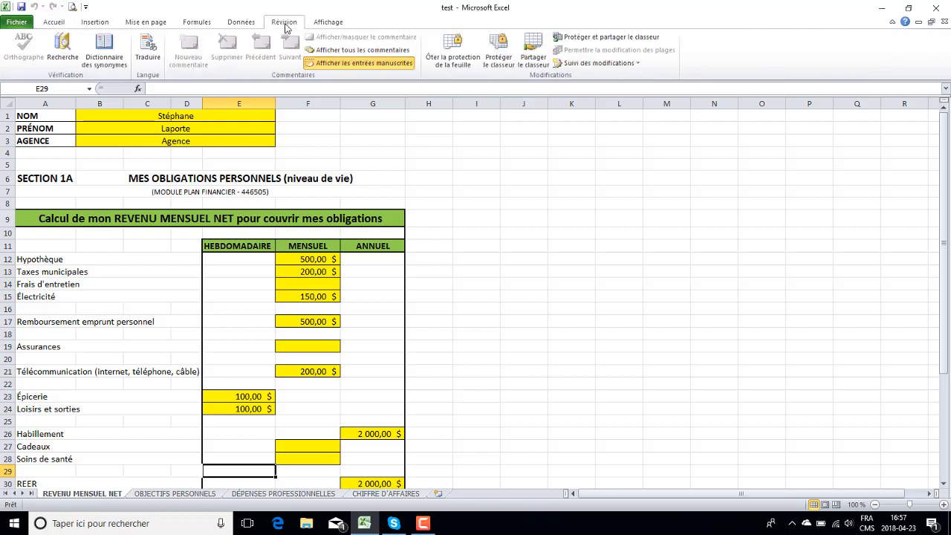
{"action": "left_click", "coordinate": [453, 46]}
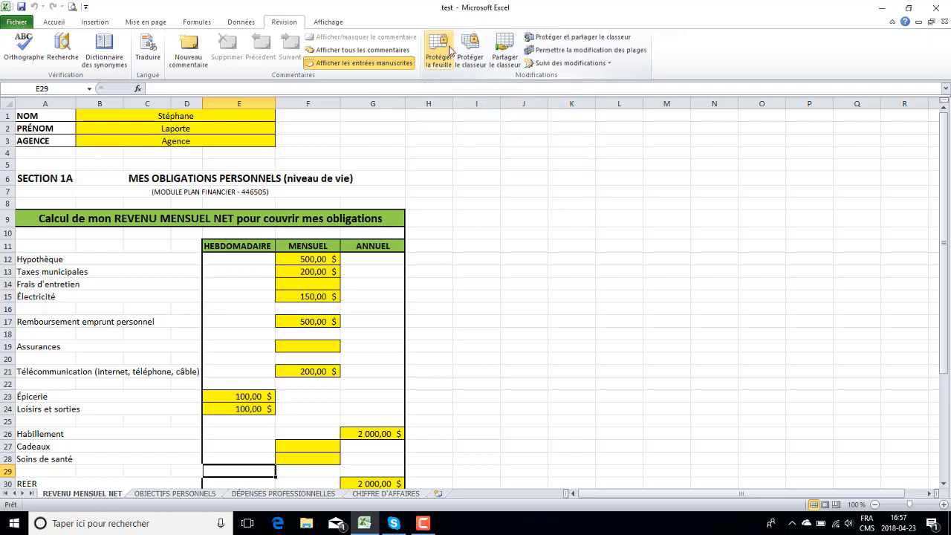
{"action": "left_click", "coordinate": [170, 497]}
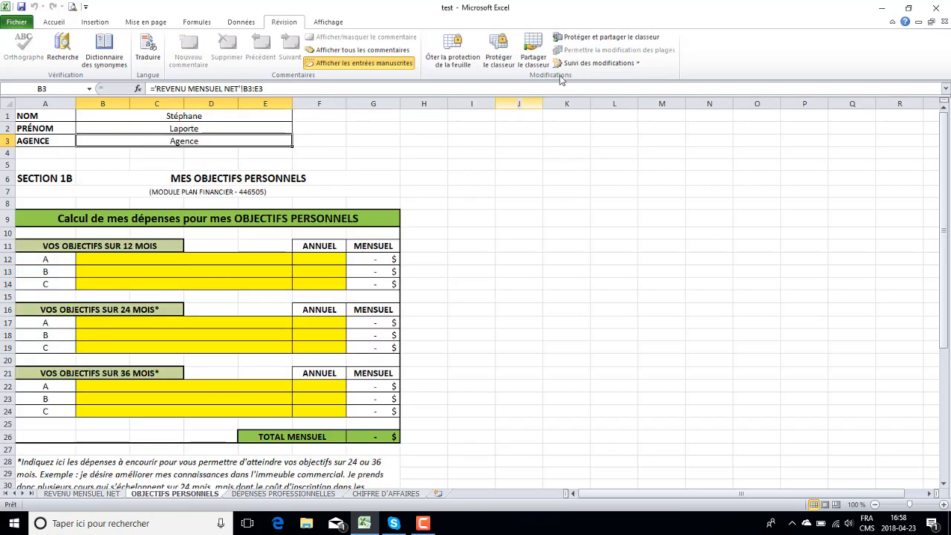
{"action": "left_click", "coordinate": [452, 49]}
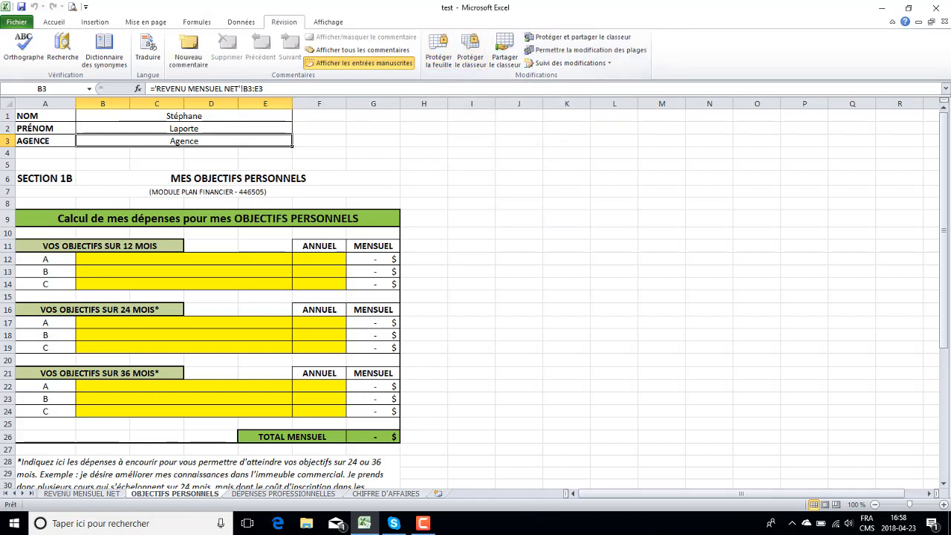
Look through the four worksheets in order, from REVENU MENSUEL NET to CHIFFRE D'AFFAIRES.
{"action": "left_click", "coordinate": [83, 494]}
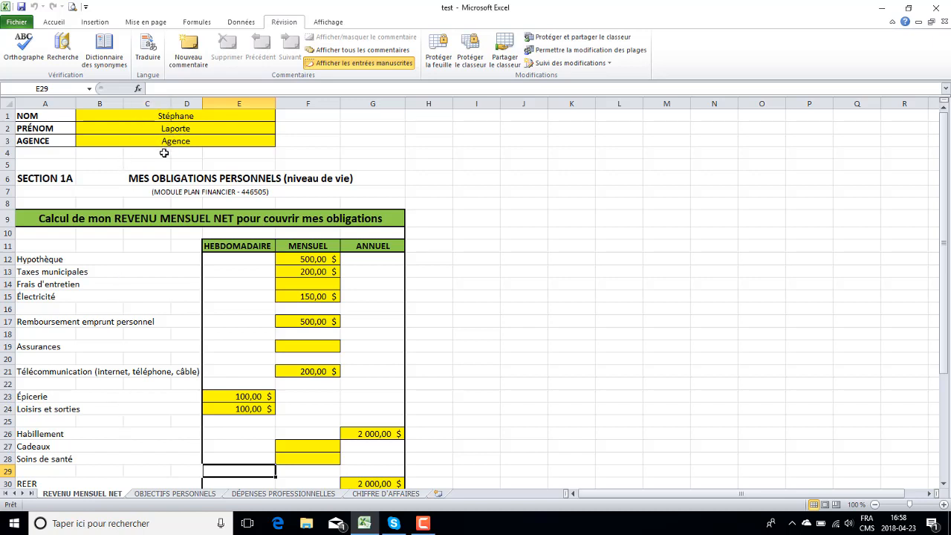
{"action": "left_click", "coordinate": [172, 494]}
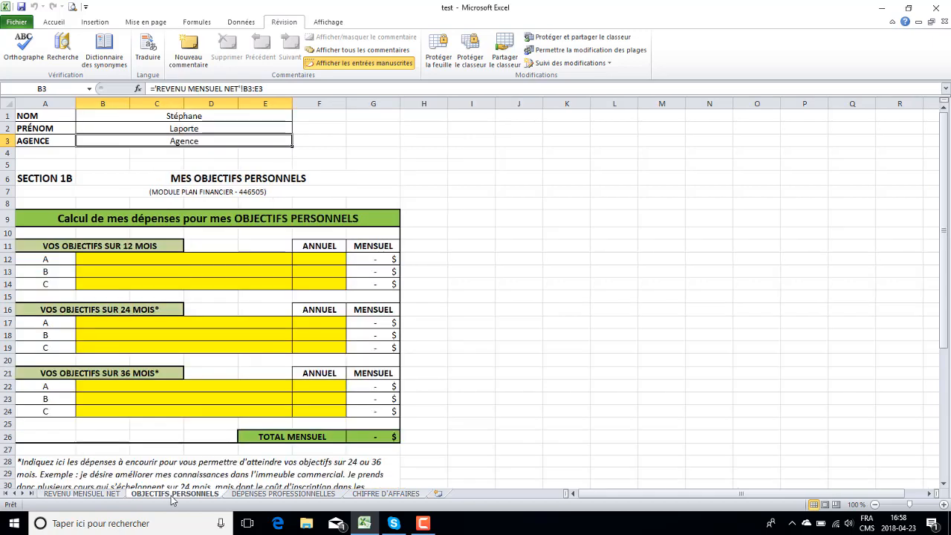
{"action": "left_click", "coordinate": [272, 496]}
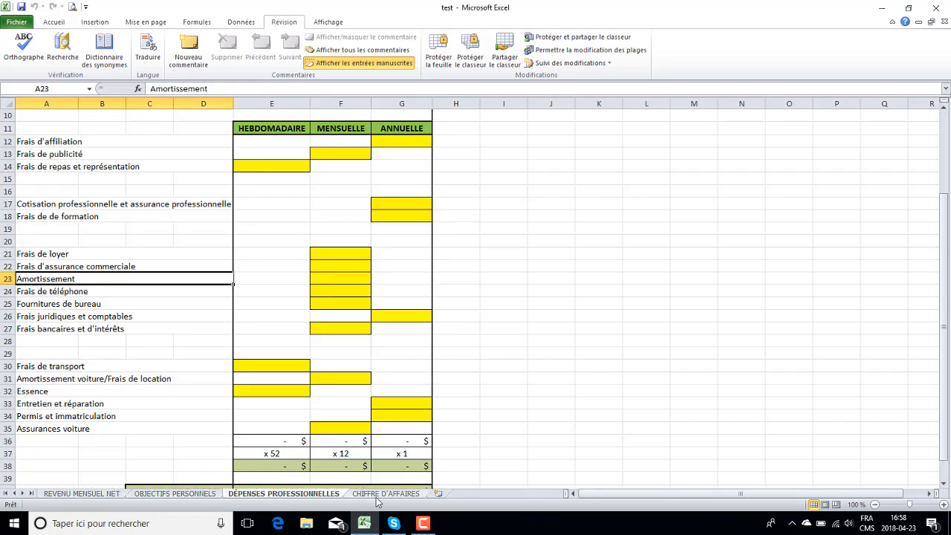
{"action": "left_click", "coordinate": [377, 496]}
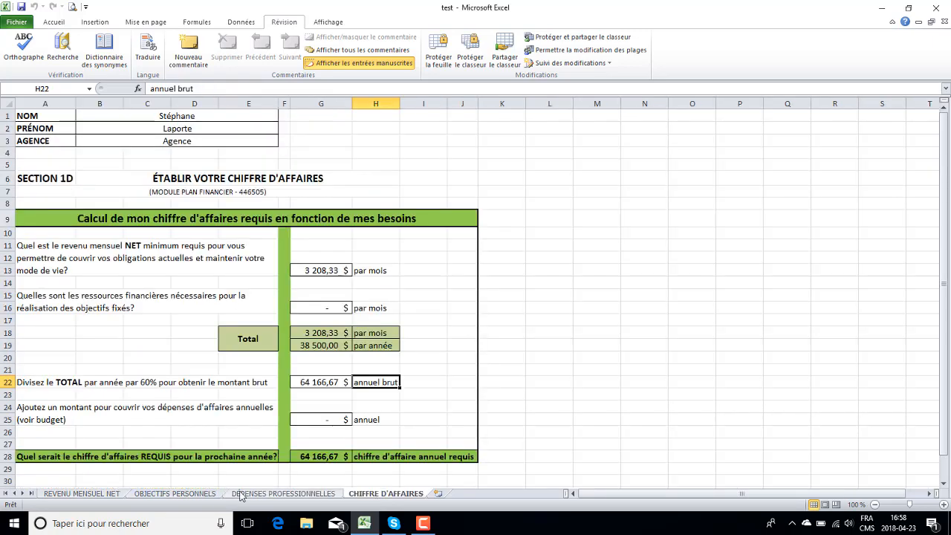
Clear the NOM, PRÉNOM and AGENCE values in B1:E3 of the OBJECTIFS PERSONNELS sheet.
{"action": "left_click", "coordinate": [176, 495]}
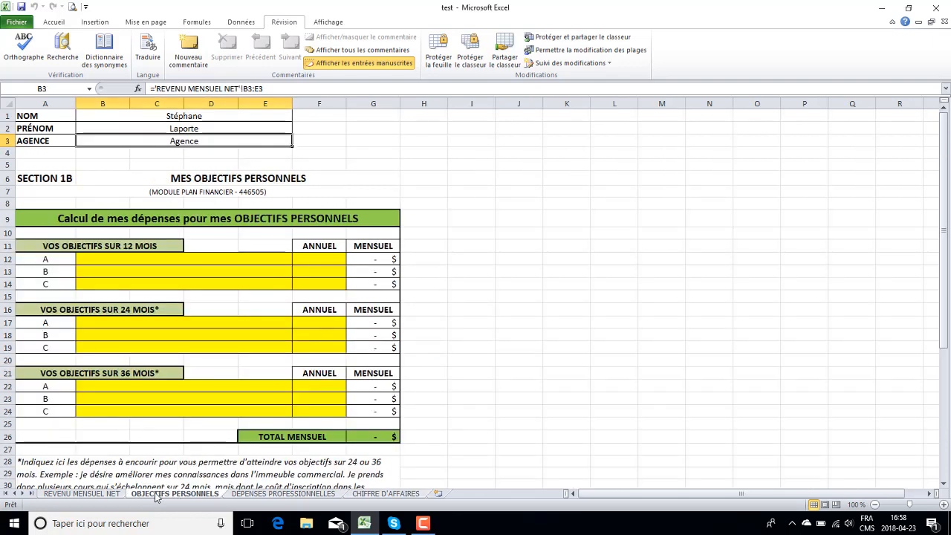
{"action": "left_click", "coordinate": [160, 117]}
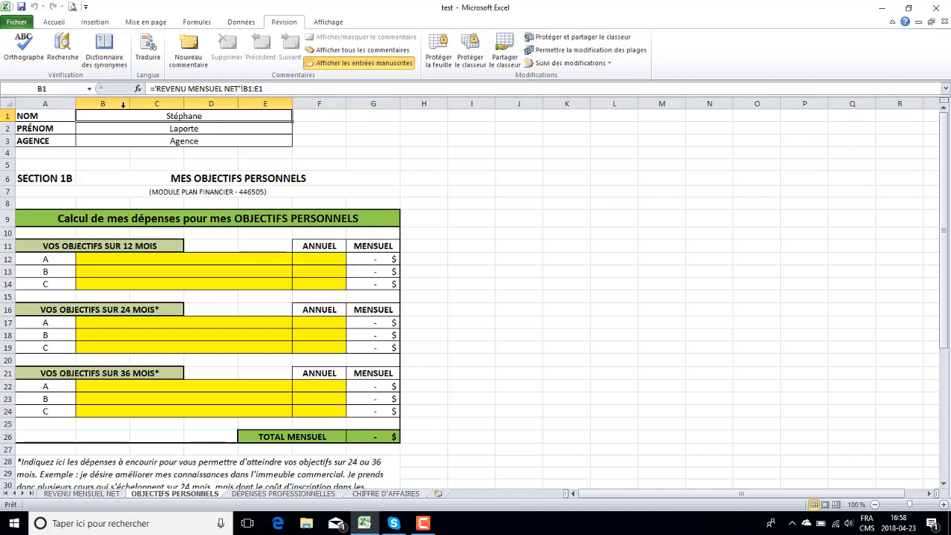
{"action": "left_click_drag", "start_coordinate": [163, 116], "coordinate": [165, 140]}
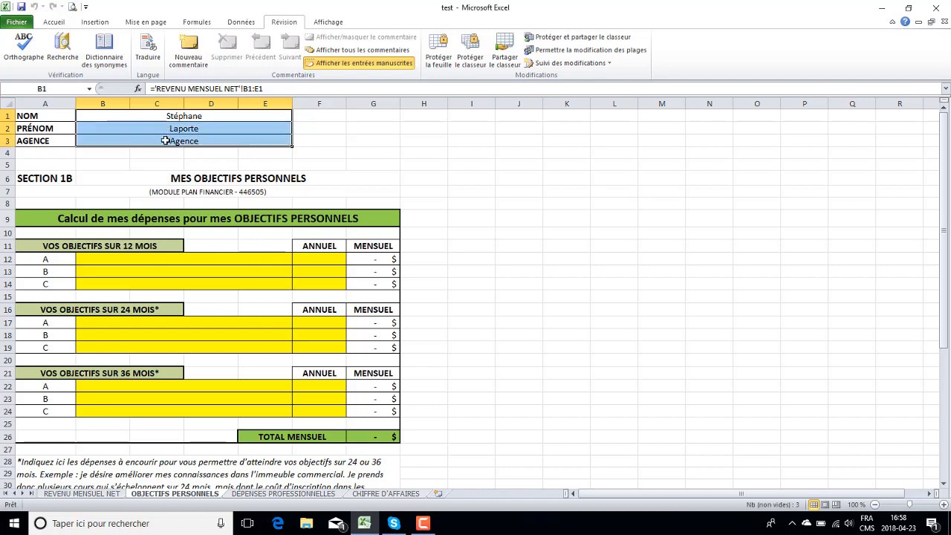
{"action": "key", "text": "Delete"}
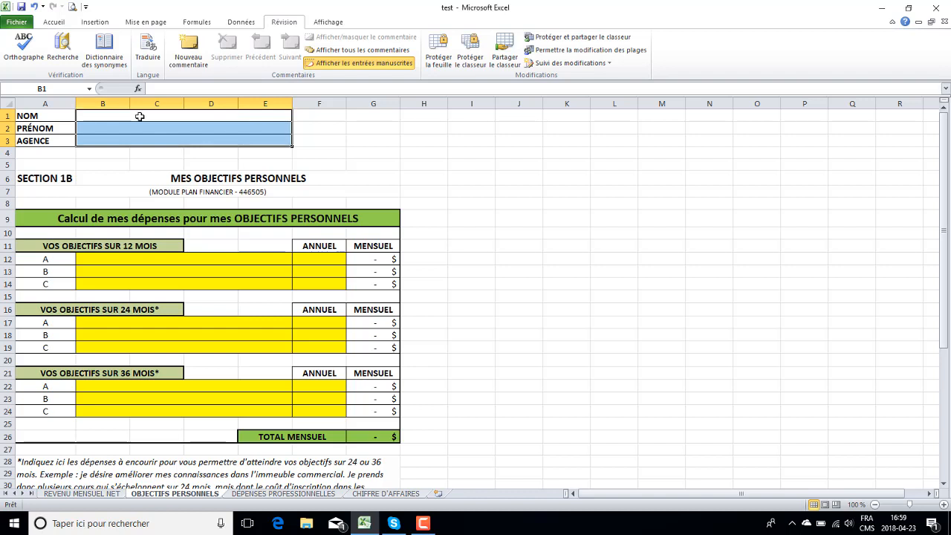
Link the NOM cell B1 to the NOM cell of REVENU MENSUEL NET and fill the formula down to PRÉNOM and AGENCE.
{"action": "left_click", "coordinate": [157, 116]}
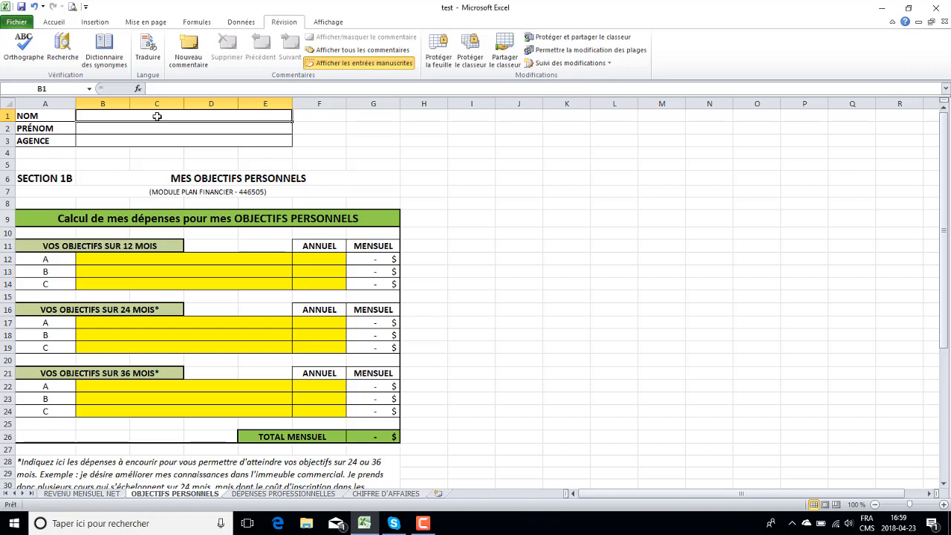
{"action": "type", "text": "="}
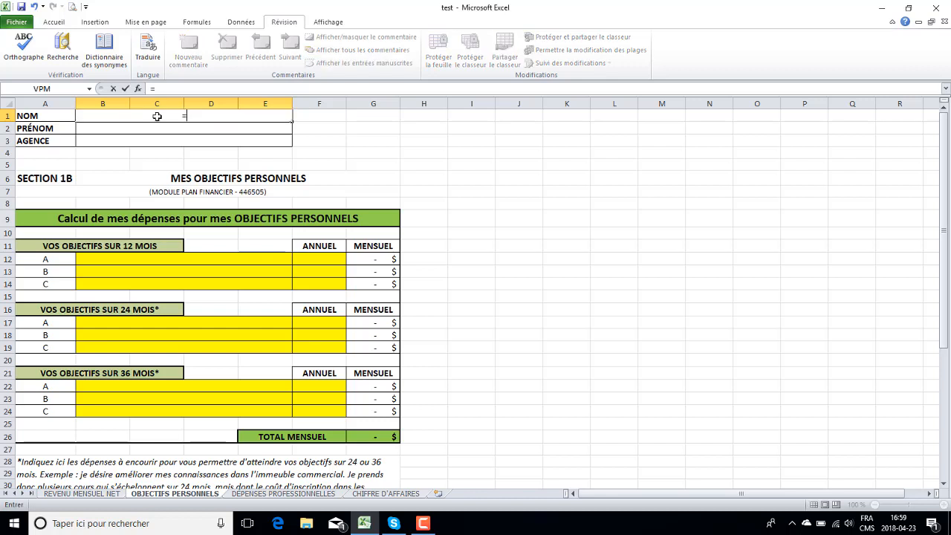
{"action": "left_click", "coordinate": [81, 494]}
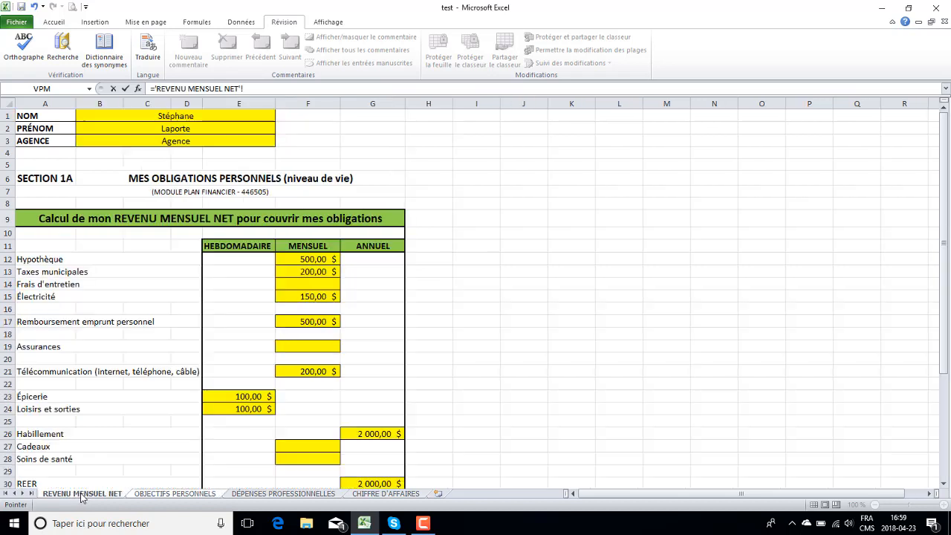
{"action": "left_click", "coordinate": [164, 117]}
{"action": "key", "text": "Return"}
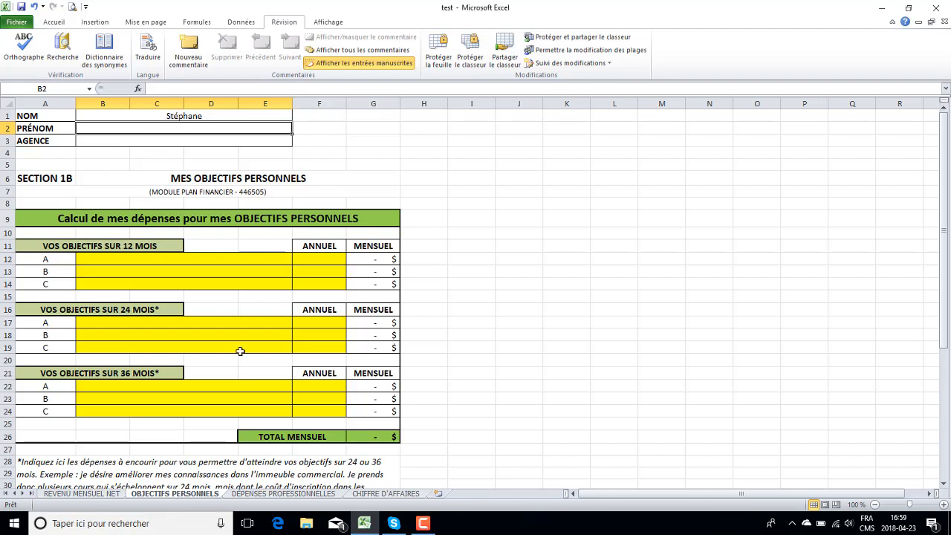
{"action": "left_click", "coordinate": [172, 116]}
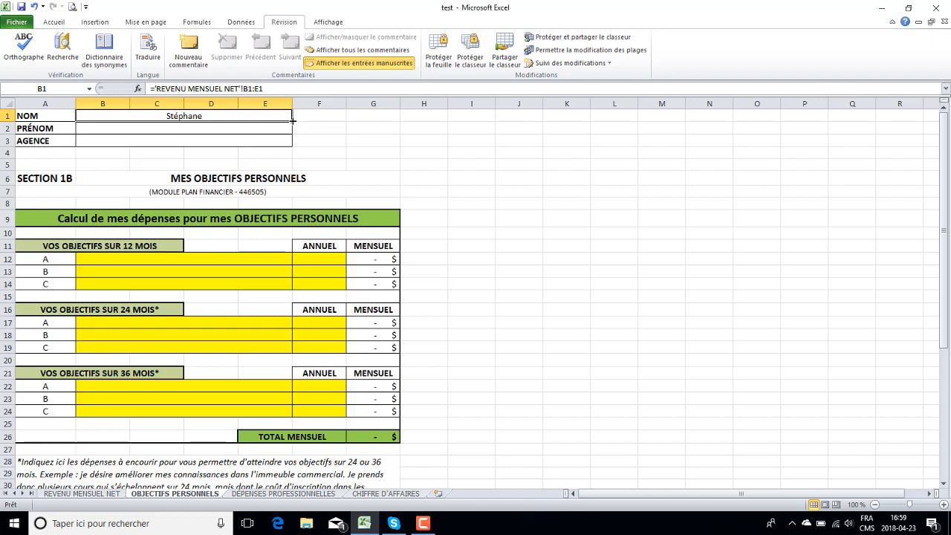
{"action": "left_click_drag", "start_coordinate": [293, 121], "coordinate": [294, 147]}
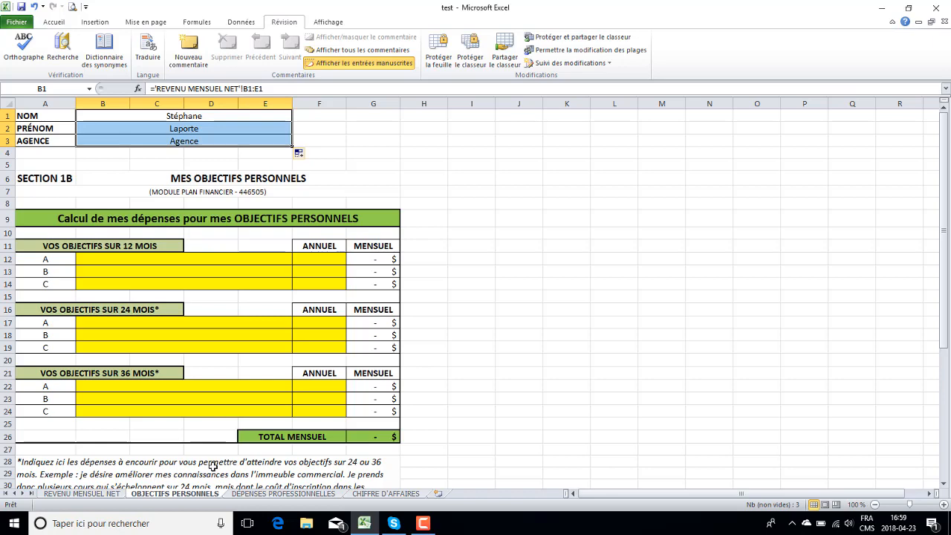
Clear the weekly, monthly and annual sum formulas in E37:G37 of the REVENU MENSUEL NET sheet.
{"action": "left_click", "coordinate": [86, 494]}
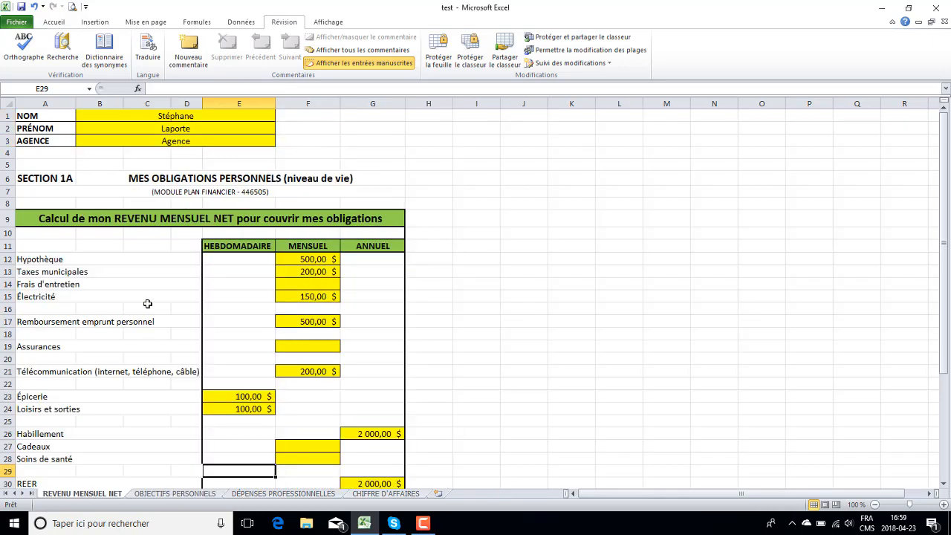
{"action": "scroll", "coordinate": [152, 301], "scroll_direction": "down", "scroll_amount": 3}
{"action": "scroll", "coordinate": [152, 300], "scroll_direction": "down", "scroll_amount": 2}
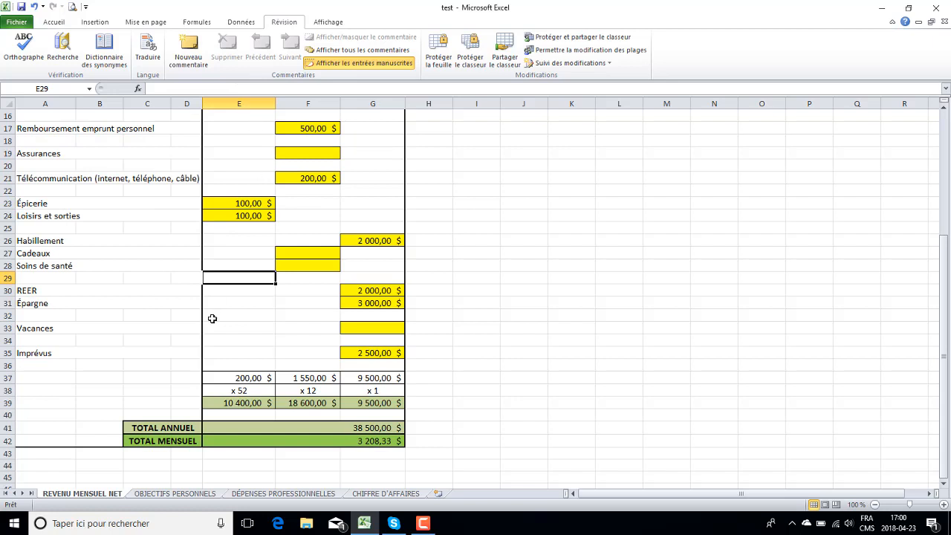
{"action": "left_click", "coordinate": [248, 377]}
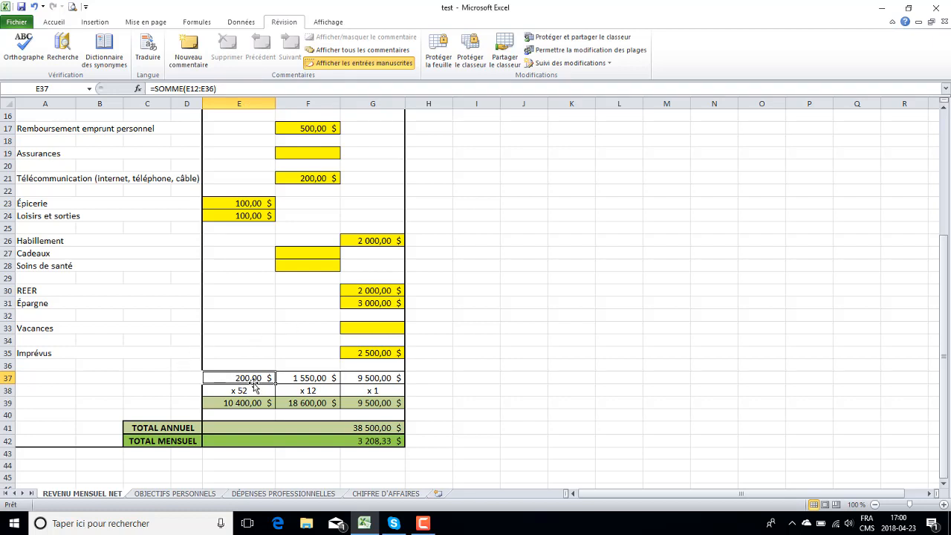
{"action": "left_click_drag", "start_coordinate": [254, 379], "coordinate": [354, 379]}
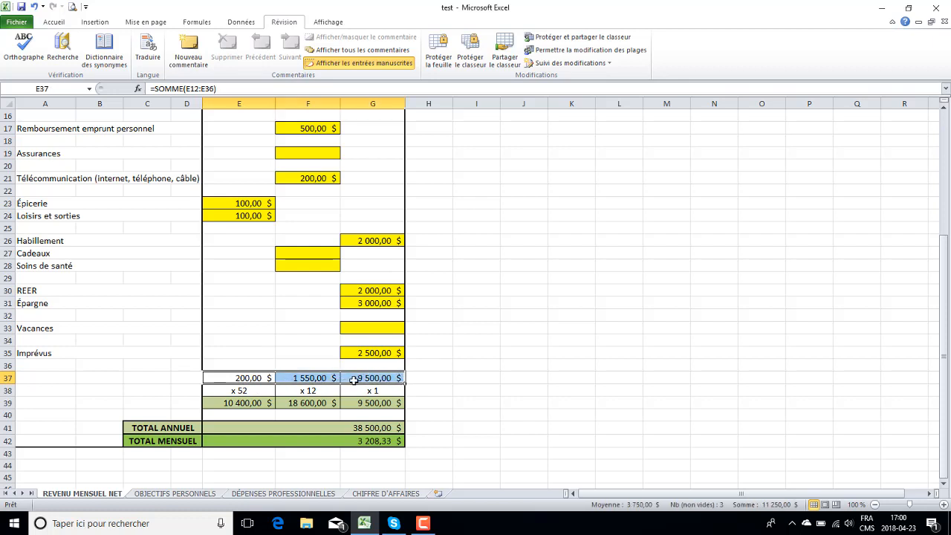
{"action": "key", "text": "Delete"}
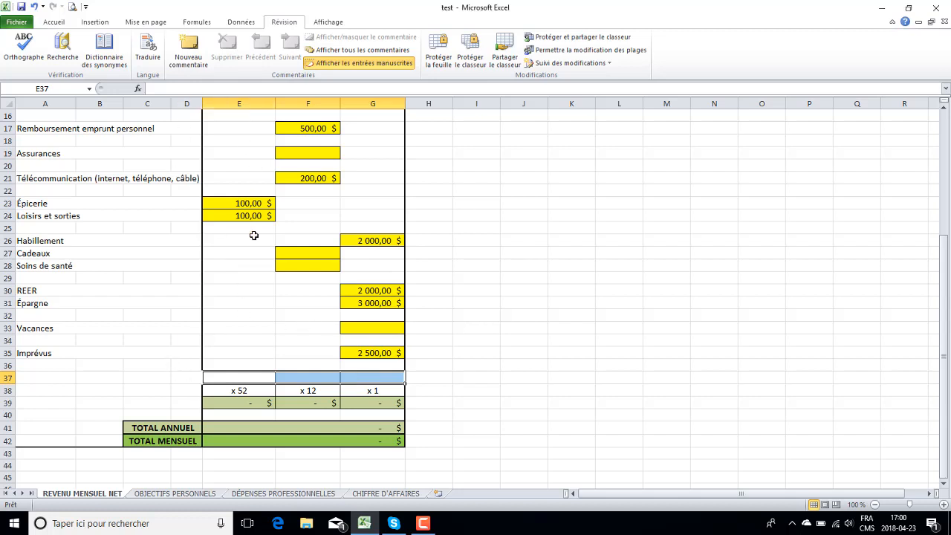
Sum the weekly expenses E12:E36 in cell E37 and fill the formula across to the monthly and annual columns, through G37.
{"action": "left_click", "coordinate": [236, 378]}
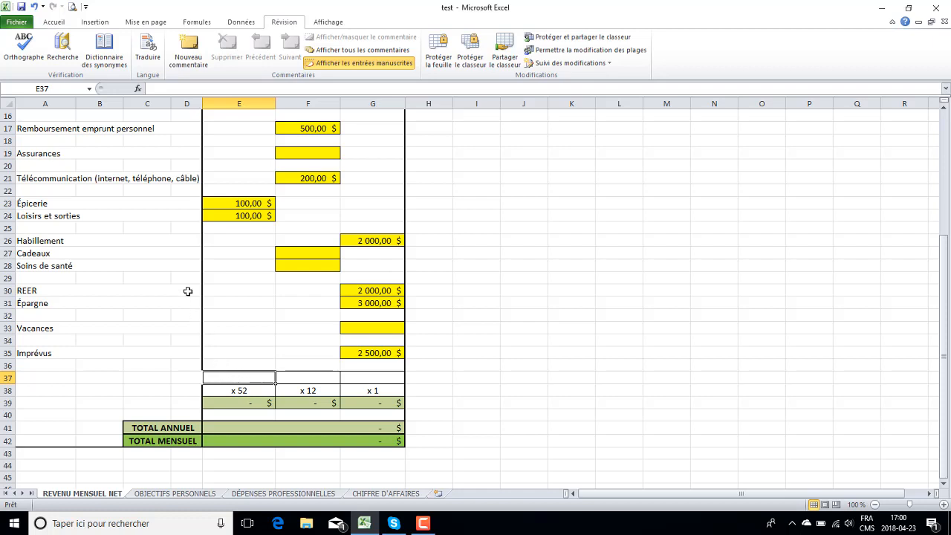
{"action": "left_click", "coordinate": [49, 24]}
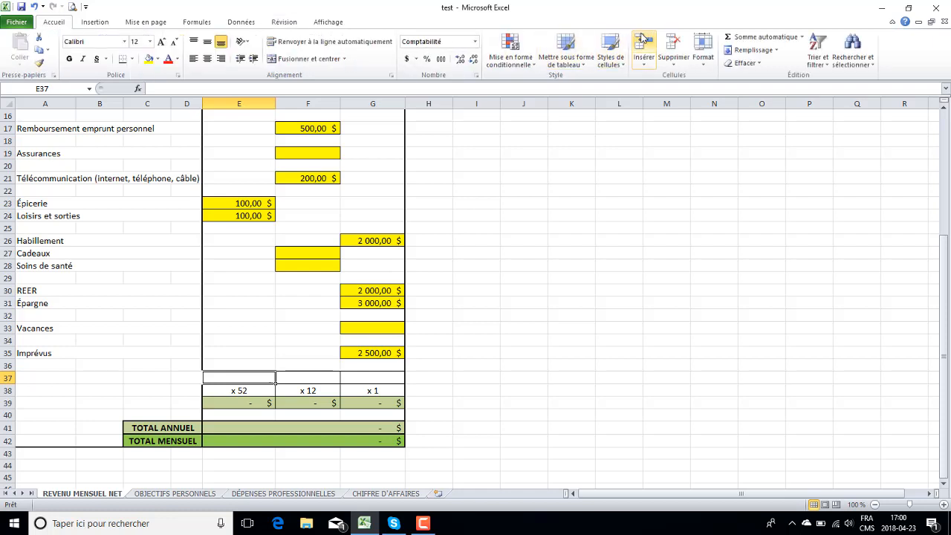
{"action": "left_click", "coordinate": [757, 39]}
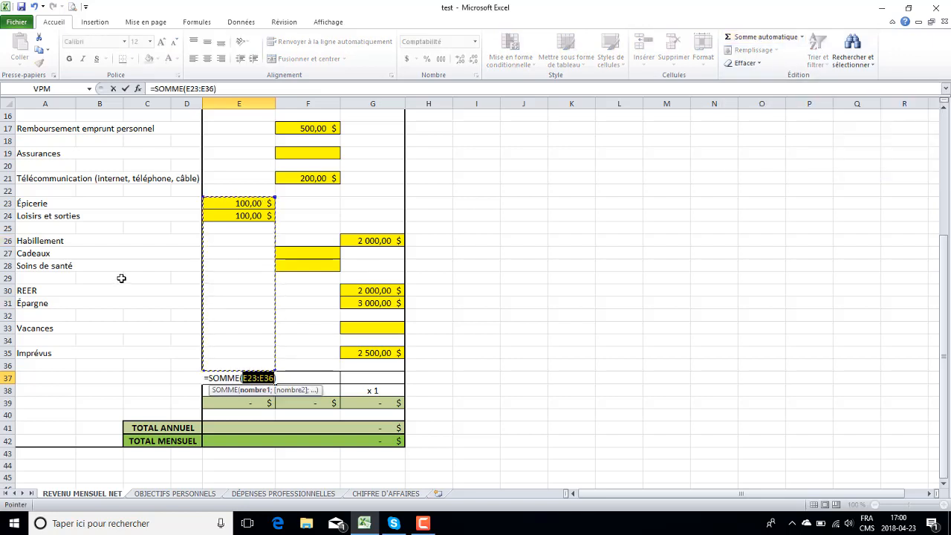
{"action": "scroll", "coordinate": [121, 278], "scroll_direction": "up", "scroll_amount": 2}
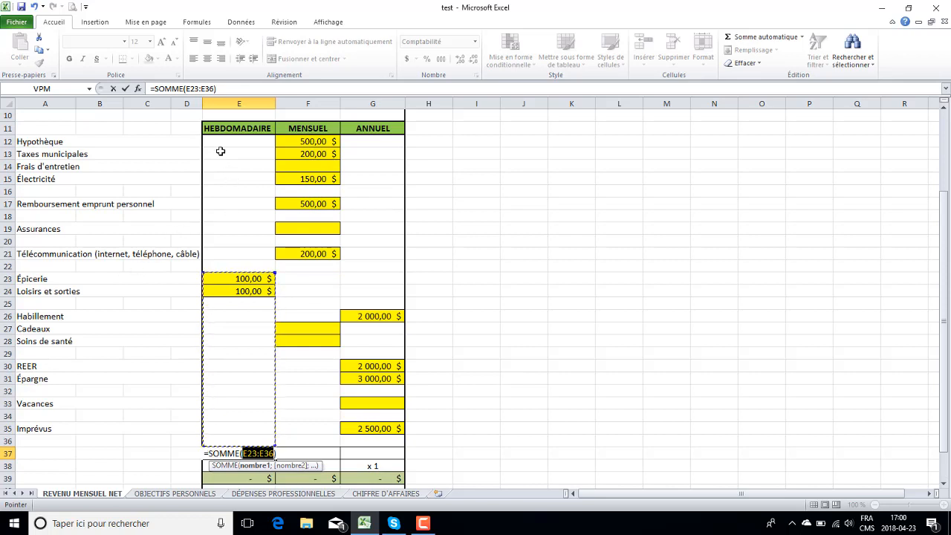
{"action": "left_click_drag", "start_coordinate": [229, 142], "coordinate": [235, 434]}
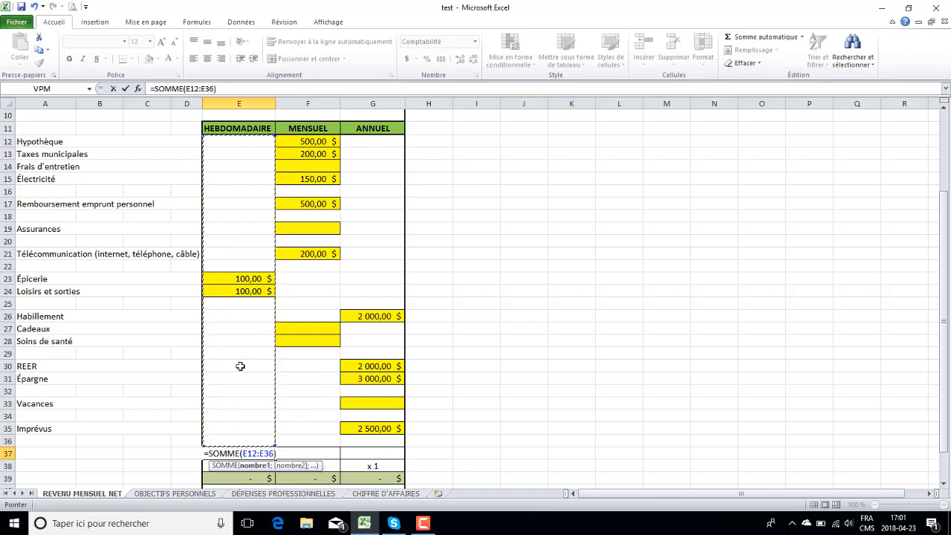
{"action": "key", "text": "Return"}
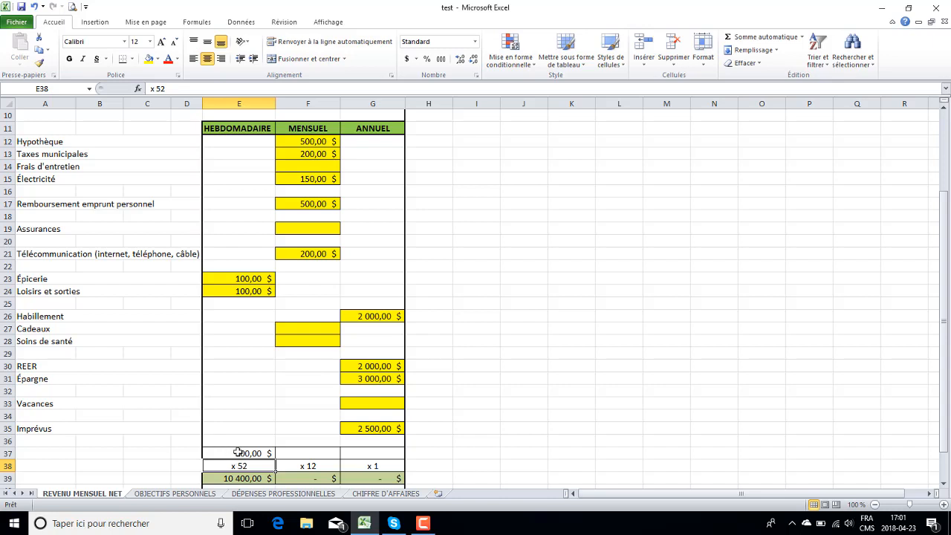
{"action": "left_click", "coordinate": [238, 453]}
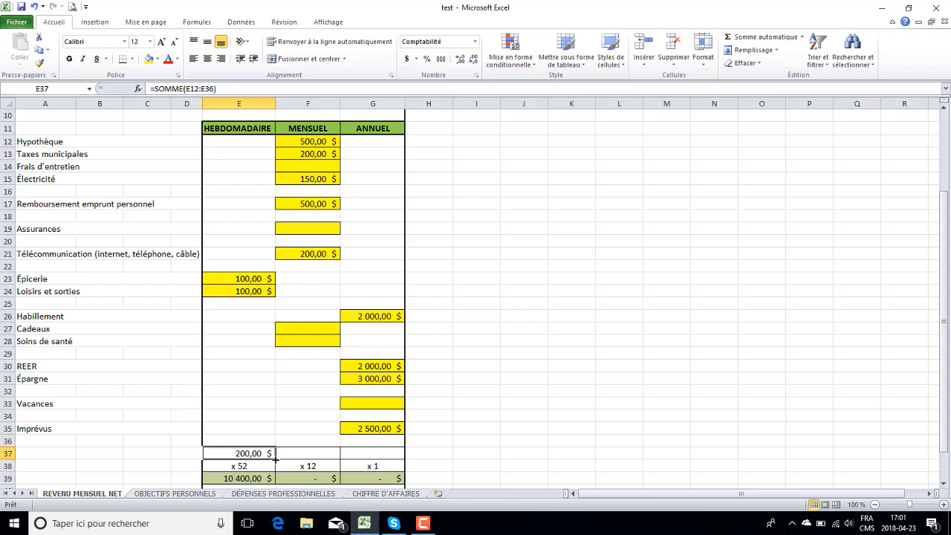
{"action": "left_click_drag", "start_coordinate": [275, 459], "coordinate": [381, 456]}
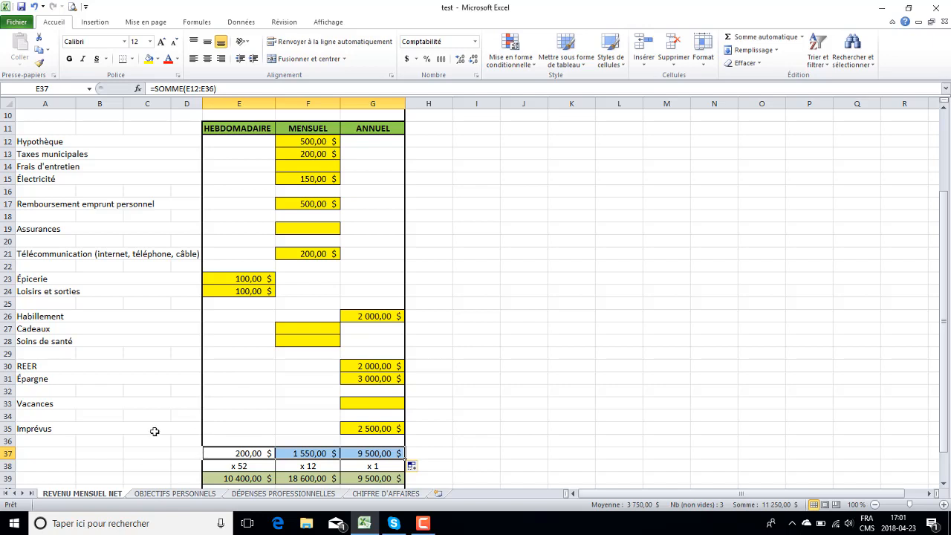
Clear the annualised amount formulas in E39:G39, under the x 52, x 12 and x 1 multipliers.
{"action": "scroll", "coordinate": [141, 429], "scroll_direction": "down", "scroll_amount": 1}
{"action": "left_click", "coordinate": [239, 443]}
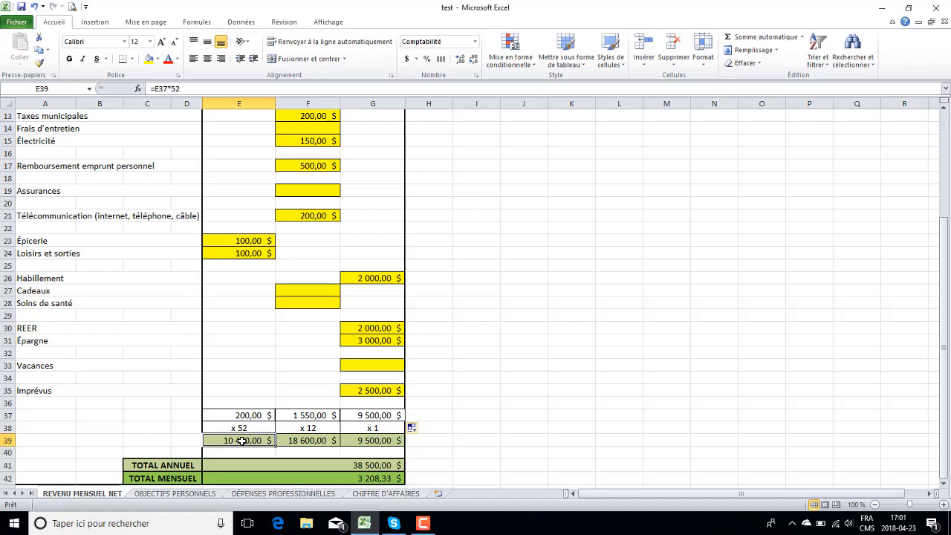
{"action": "left_click_drag", "start_coordinate": [242, 441], "coordinate": [354, 445]}
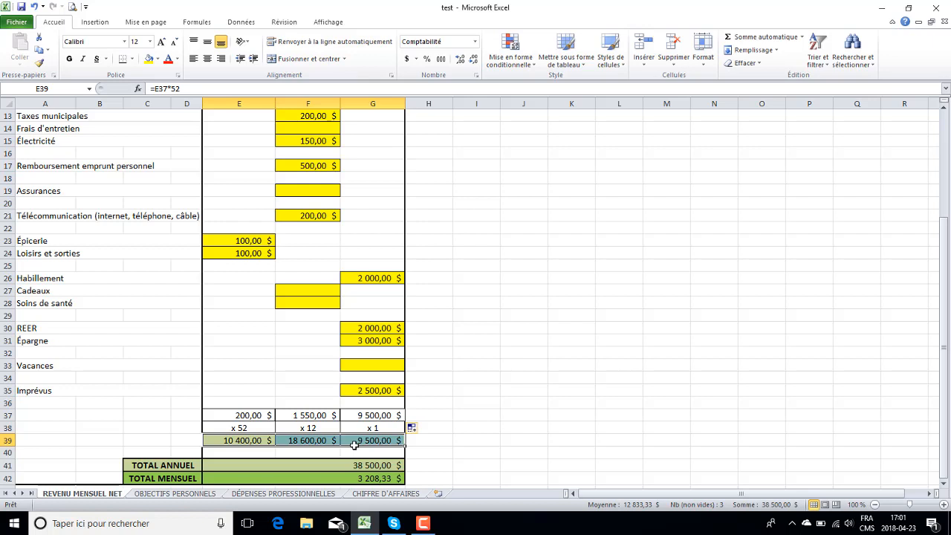
{"action": "key", "text": "Delete"}
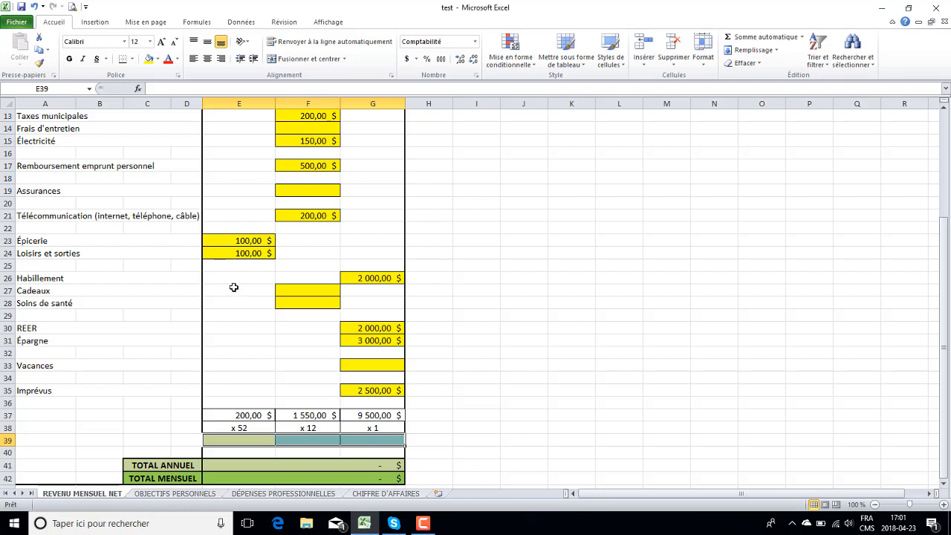
Enter the formula =E37*52 in E39 to annualise the weekly expenses.
{"action": "left_click", "coordinate": [238, 440]}
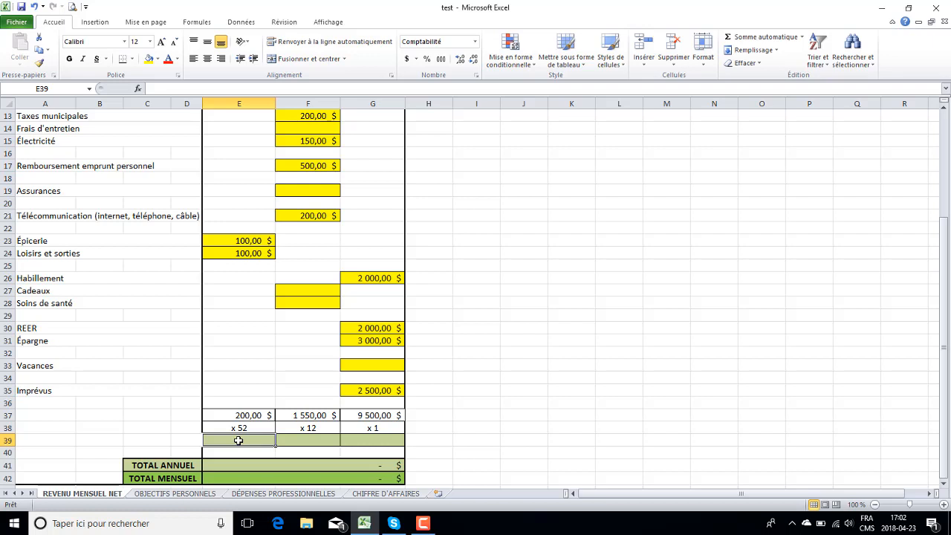
{"action": "type", "text": "="}
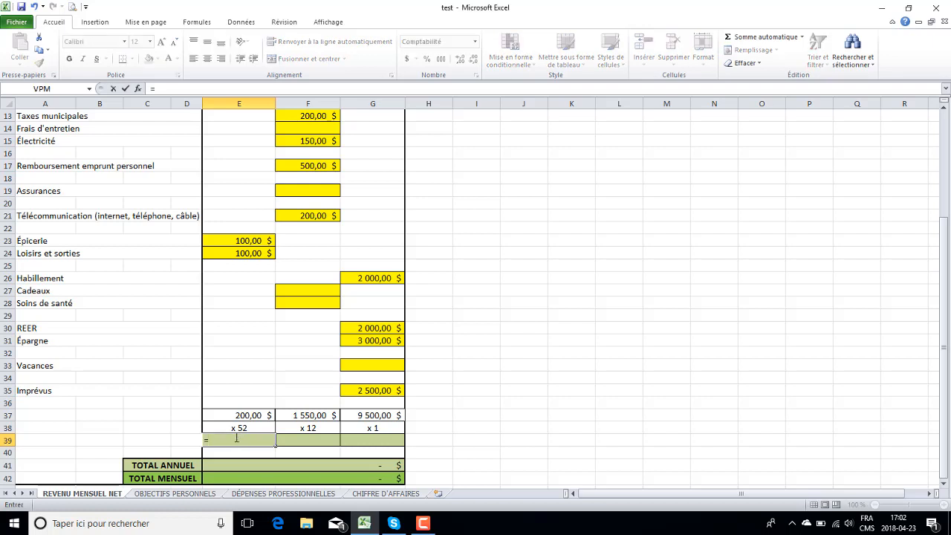
{"action": "left_click", "coordinate": [231, 414]}
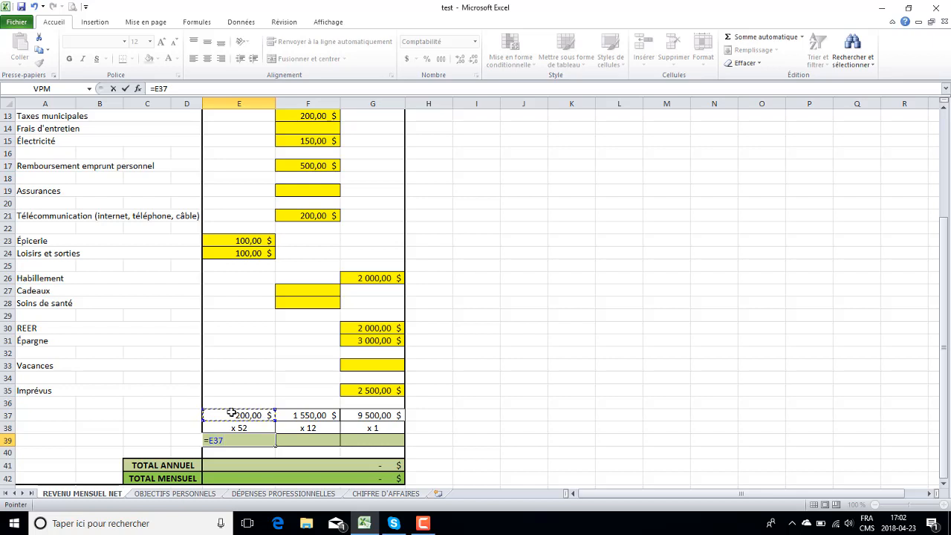
{"action": "type", "text": "*"}
{"action": "key", "text": "Return"}
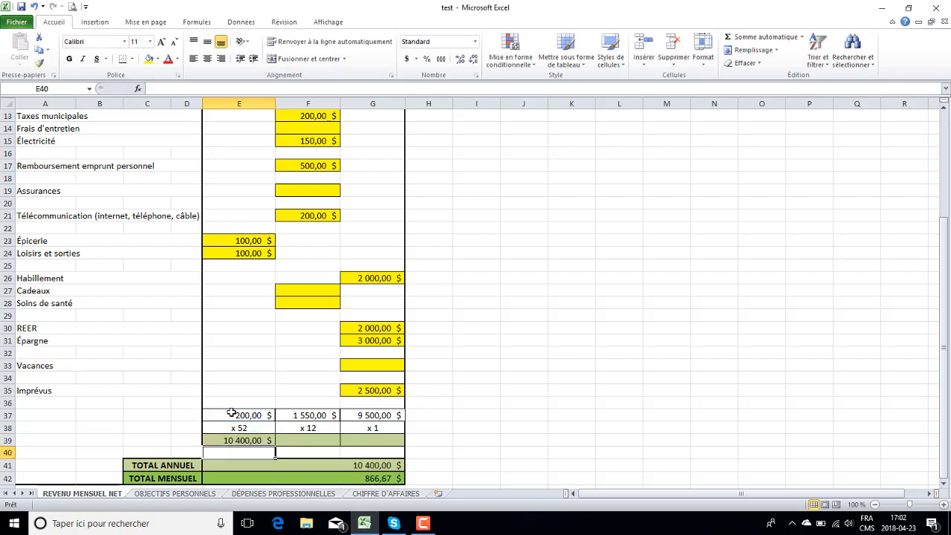
Enter the formula =F37*12 in F39 to annualise the monthly expenses.
{"action": "left_click", "coordinate": [302, 442]}
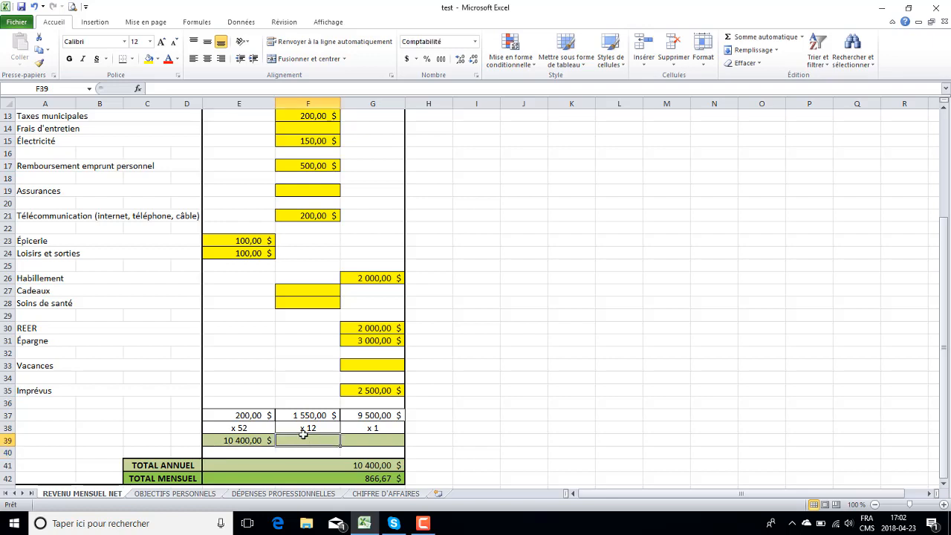
{"action": "type", "text": "="}
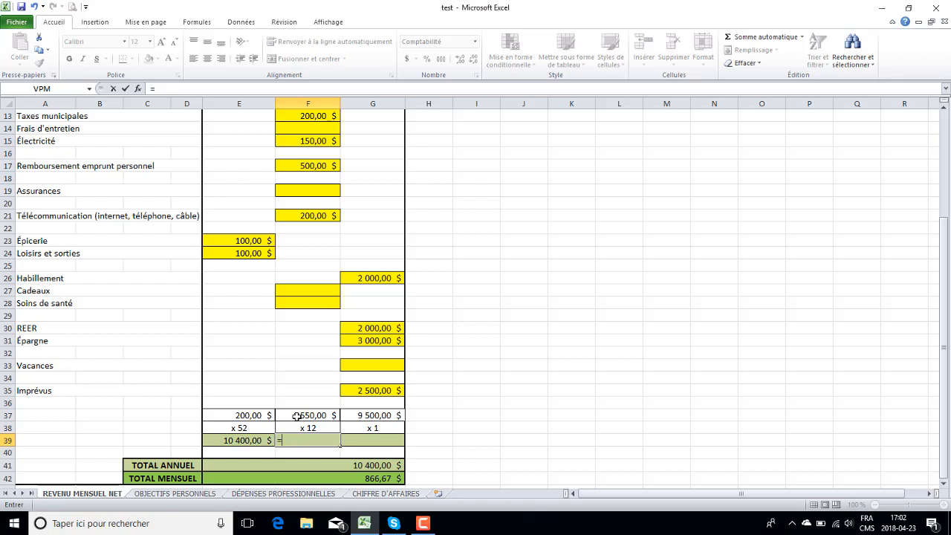
{"action": "left_click", "coordinate": [296, 416]}
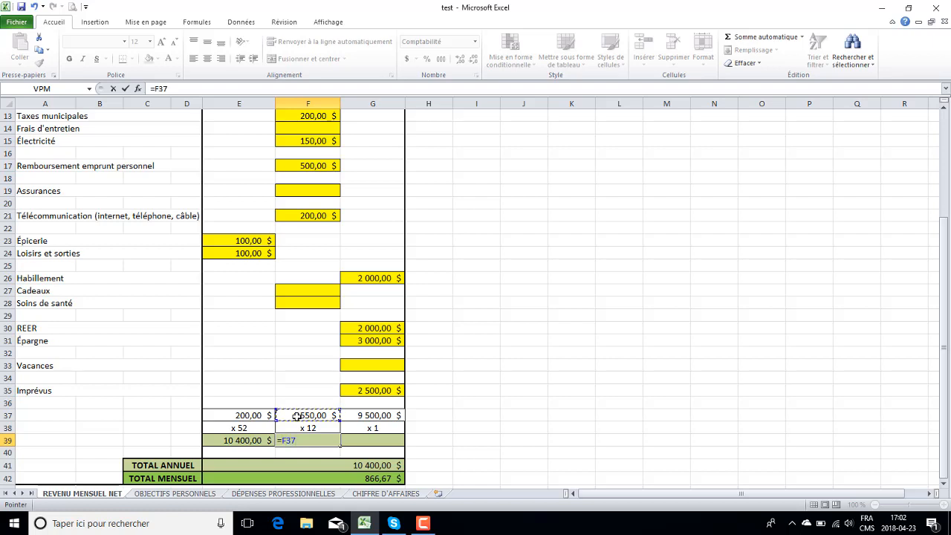
{"action": "type", "text": "*"}
{"action": "key", "text": "Return"}
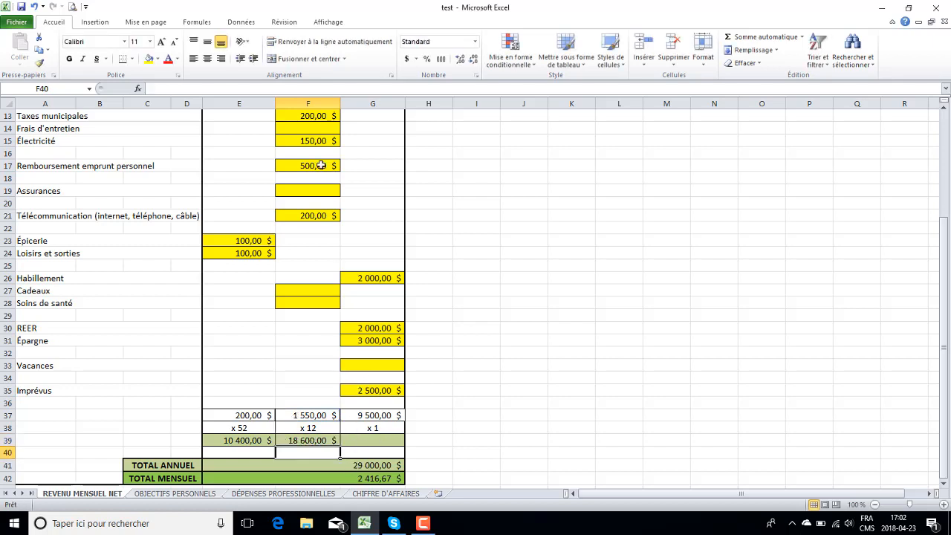
Enter the formula =G37 in G39 to carry over the annual expenses.
{"action": "left_click", "coordinate": [369, 441]}
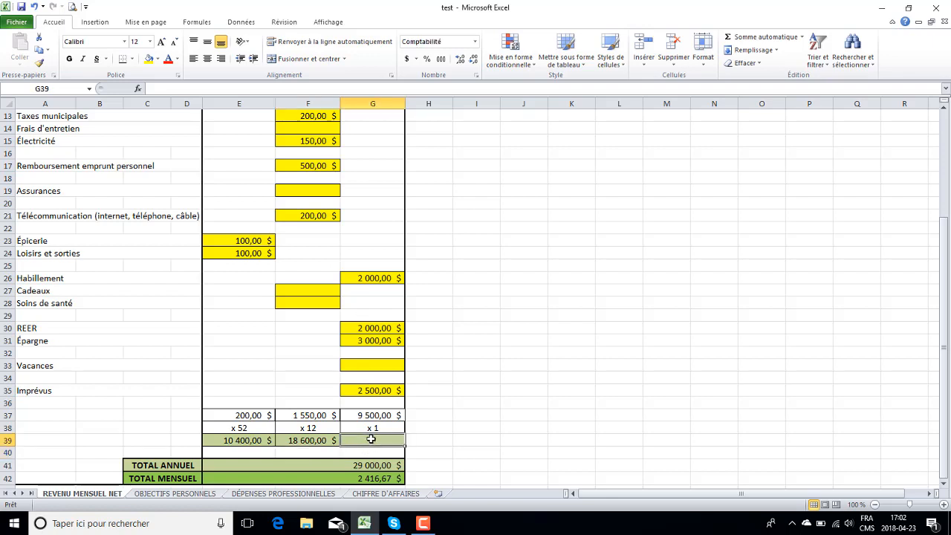
{"action": "type", "text": "="}
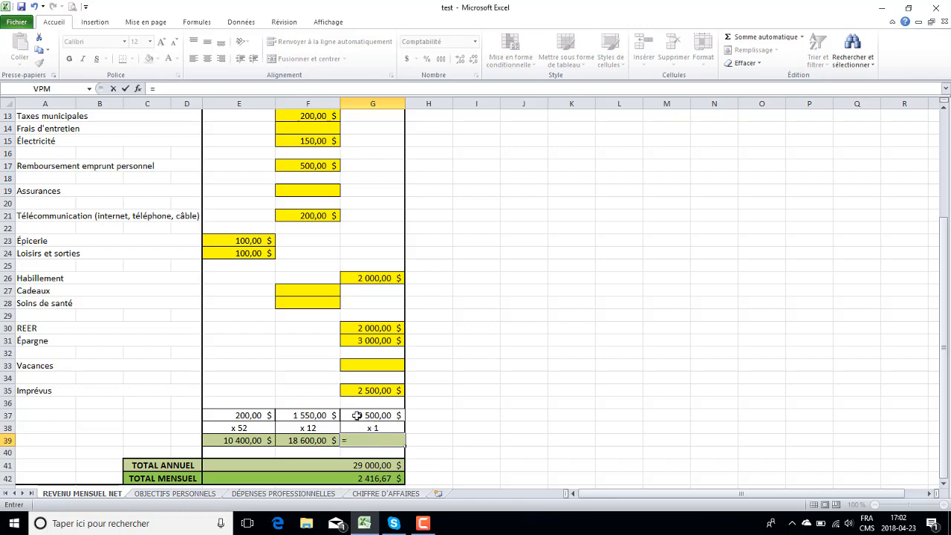
{"action": "left_click", "coordinate": [361, 416]}
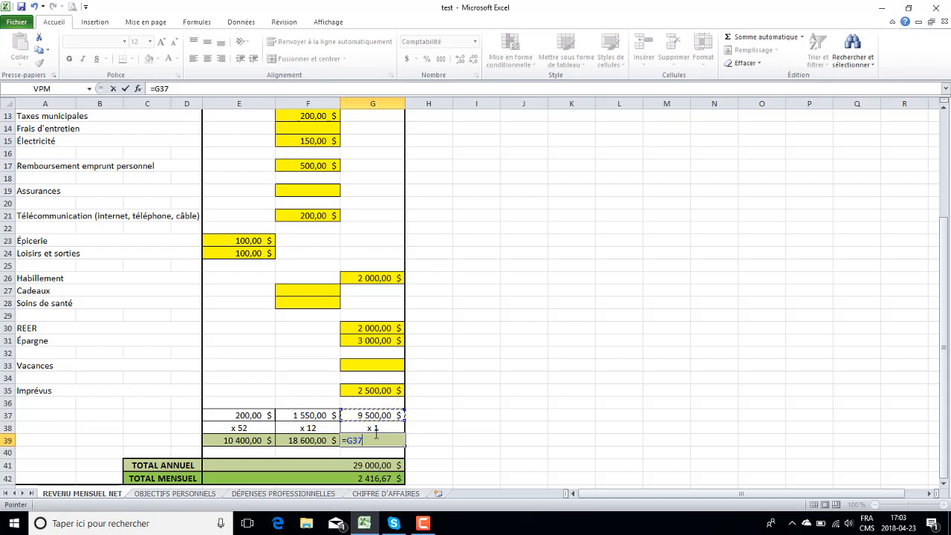
{"action": "key", "text": "Return"}
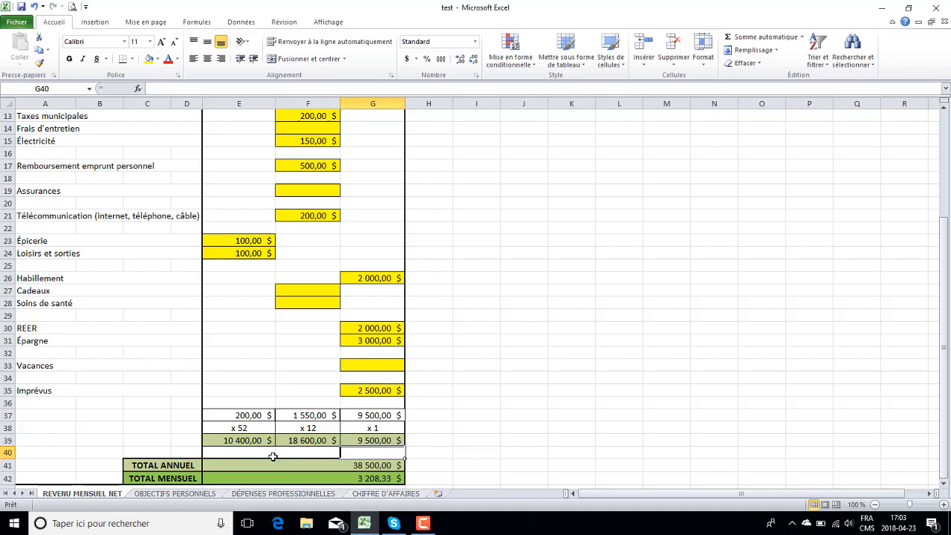
Replace the TOTAL ANNUEL formula in E41 with a new sum of the three annualised amounts, =SOMME(E39:G39).
{"action": "left_click", "coordinate": [350, 467]}
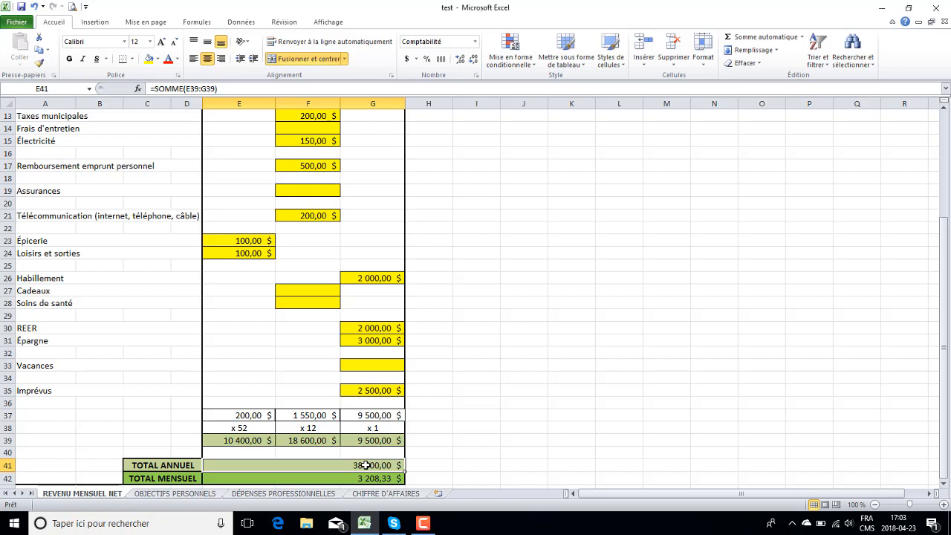
{"action": "key", "text": "Delete"}
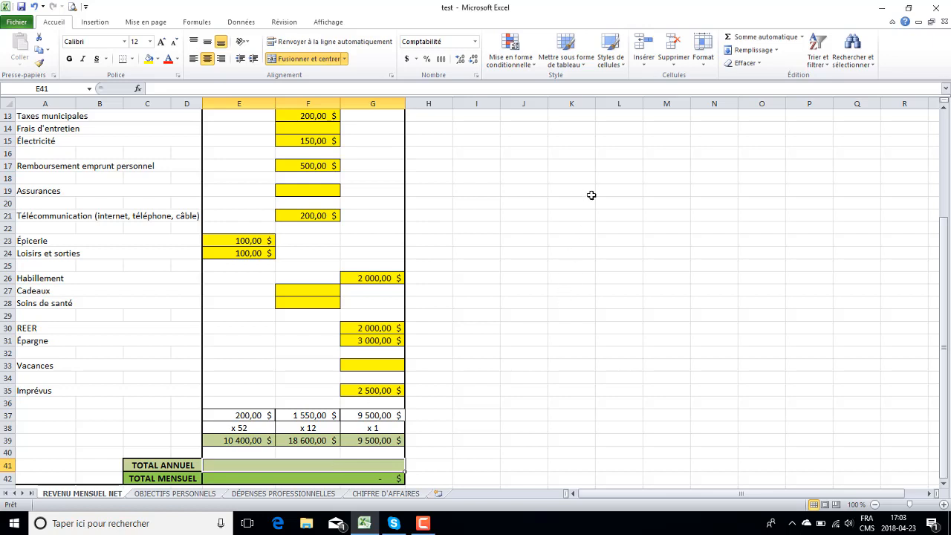
{"action": "left_click", "coordinate": [737, 38]}
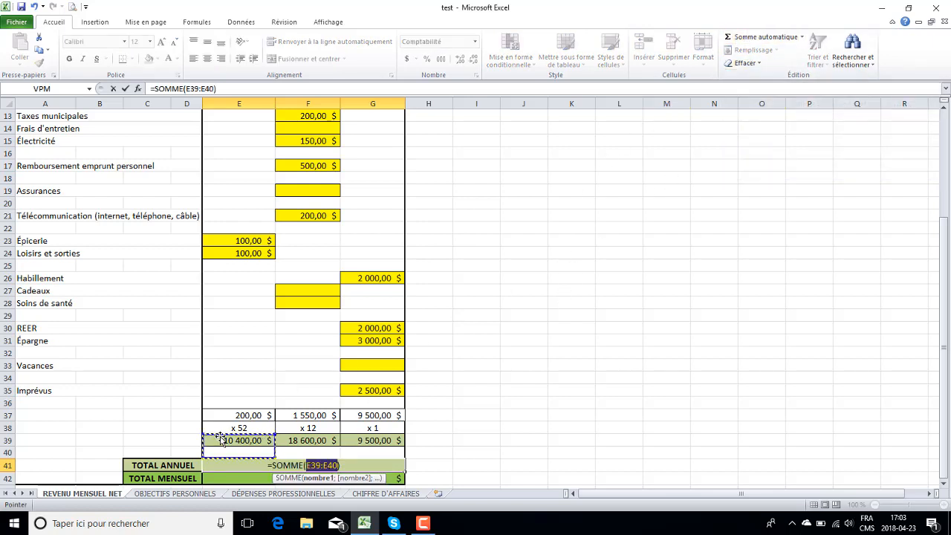
{"action": "left_click_drag", "start_coordinate": [233, 439], "coordinate": [359, 440]}
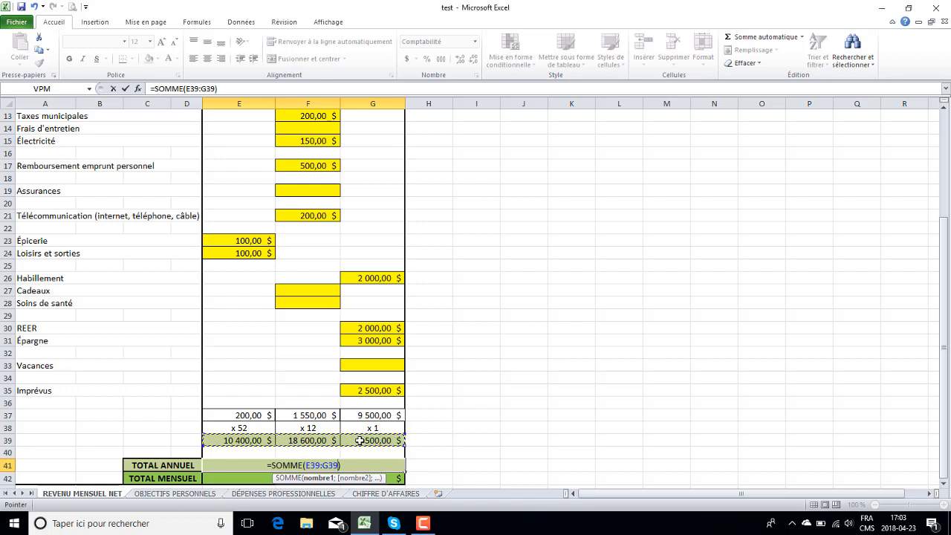
{"action": "key", "text": "Return"}
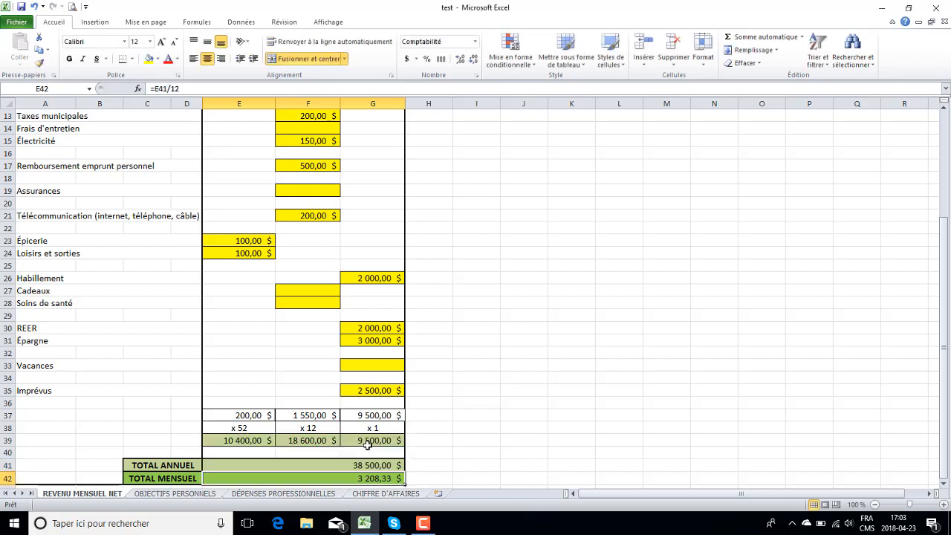
Clear the TOTAL MENSUEL cell E42 and re-enter its formula as the annual total divided by twelve, =E41/12.
{"action": "scroll", "coordinate": [362, 442], "scroll_direction": "down", "scroll_amount": 1}
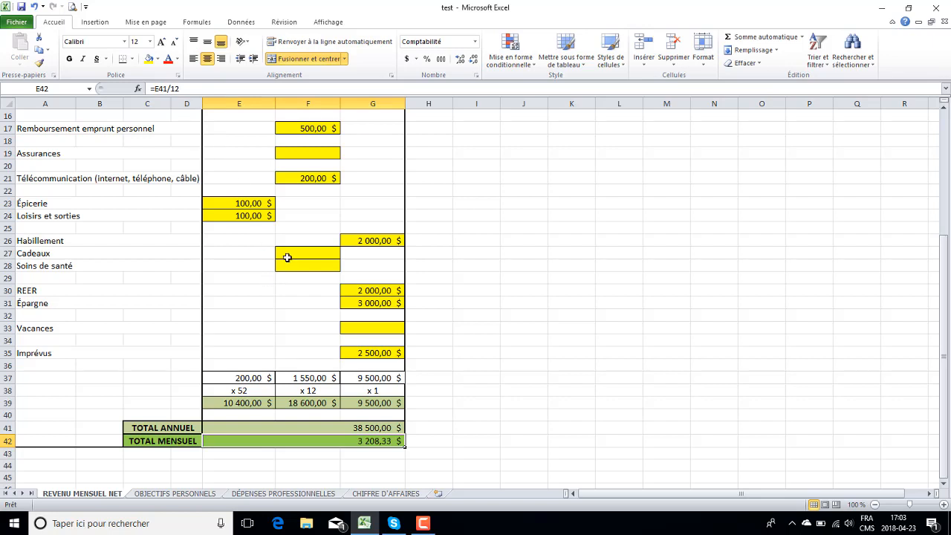
{"action": "key", "text": "Delete"}
{"action": "type", "text": "="}
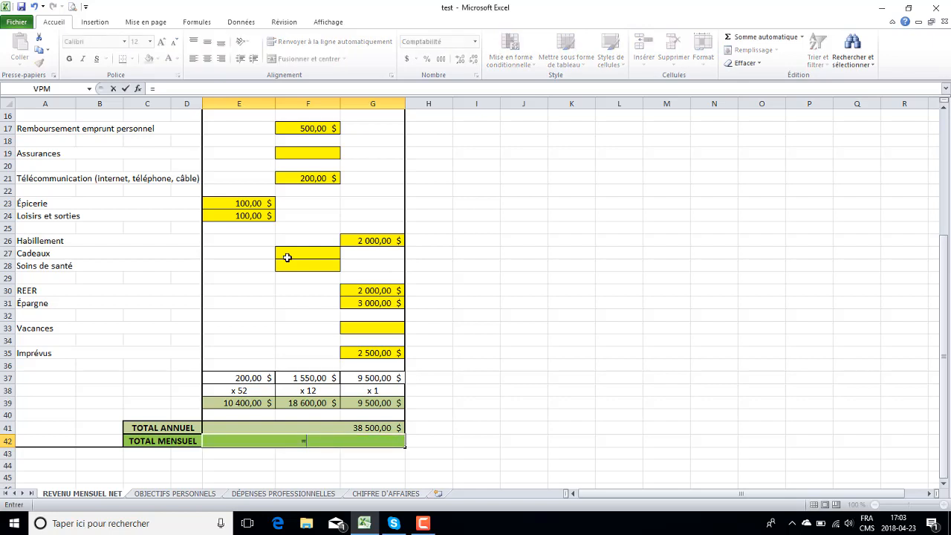
{"action": "left_click", "coordinate": [361, 430]}
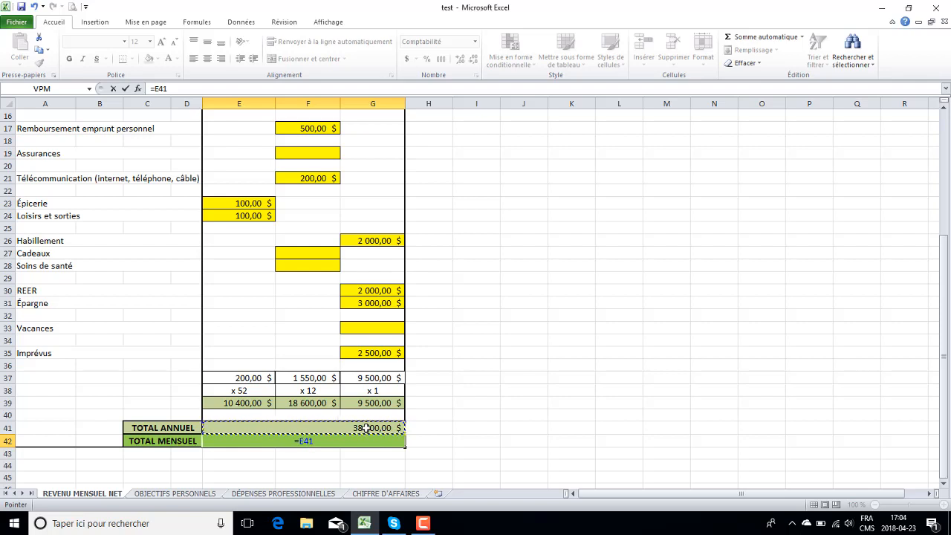
{"action": "type", "text": "/12"}
{"action": "key", "text": "Return"}
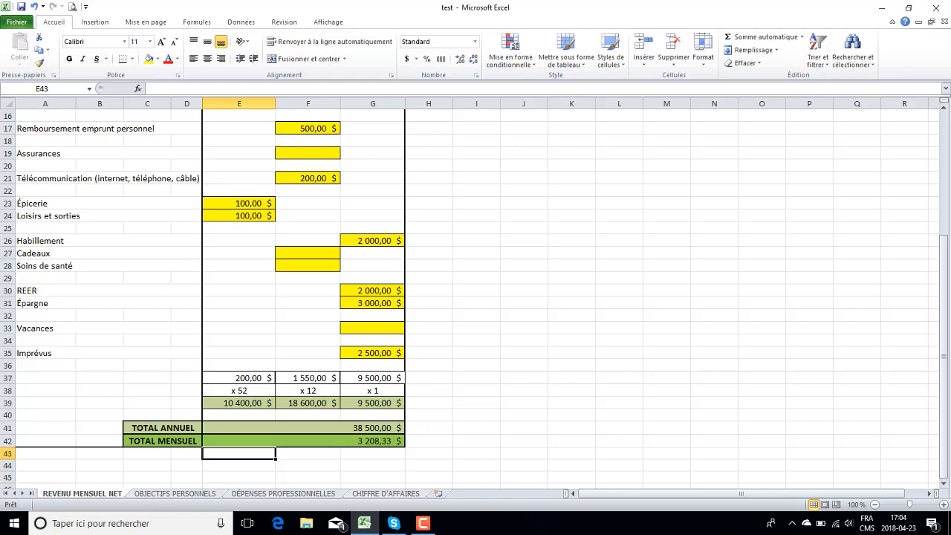
{"action": "left_click", "coordinate": [423, 524]}
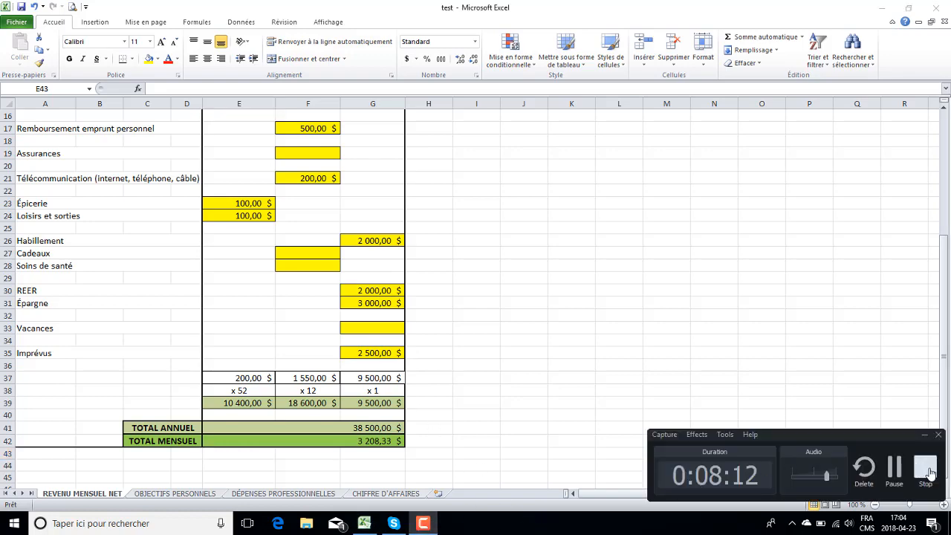